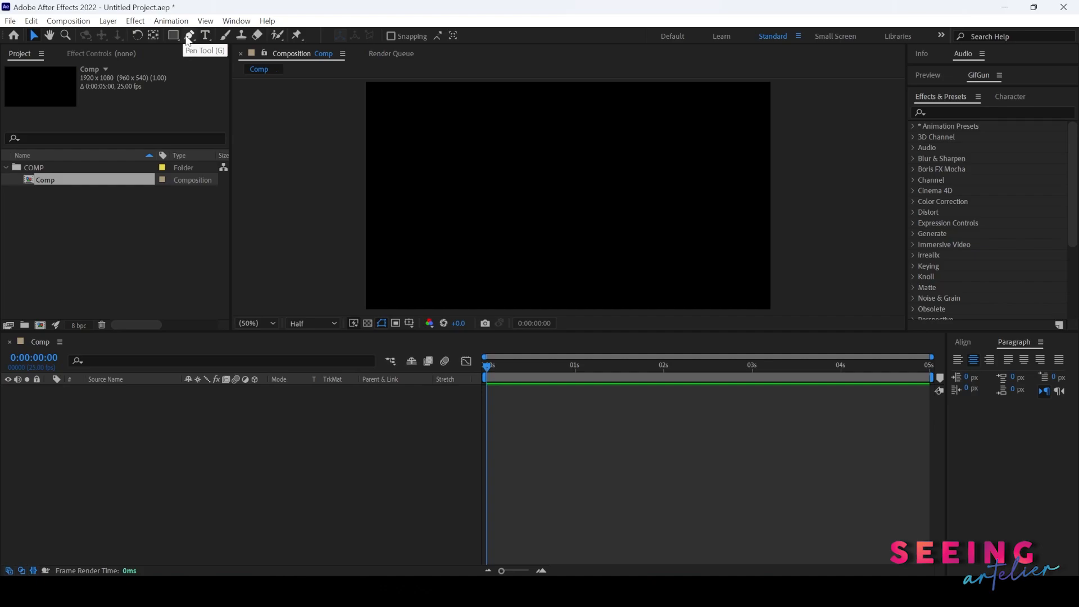
Draw a red rectangle about 866 × 450 px near the centre of the composition with the Rectangle tool
click(174, 36)
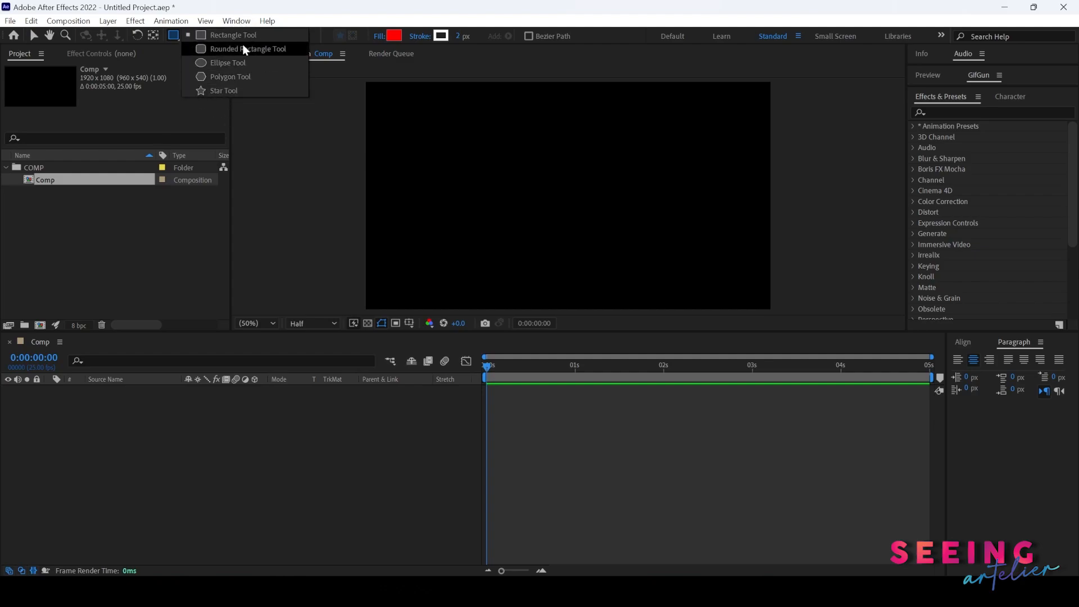
click(190, 36)
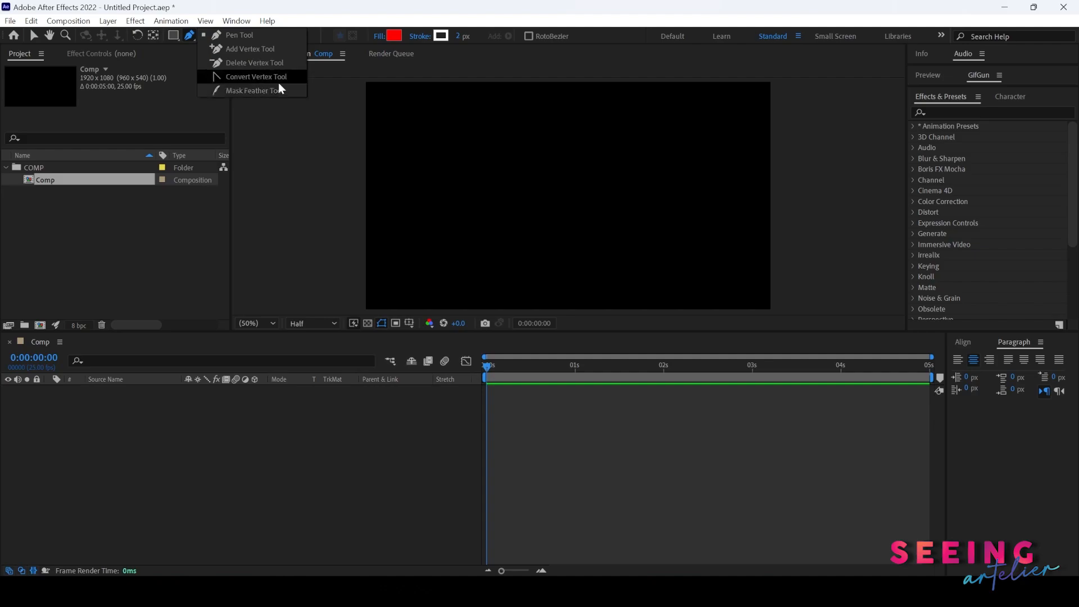
click(178, 39)
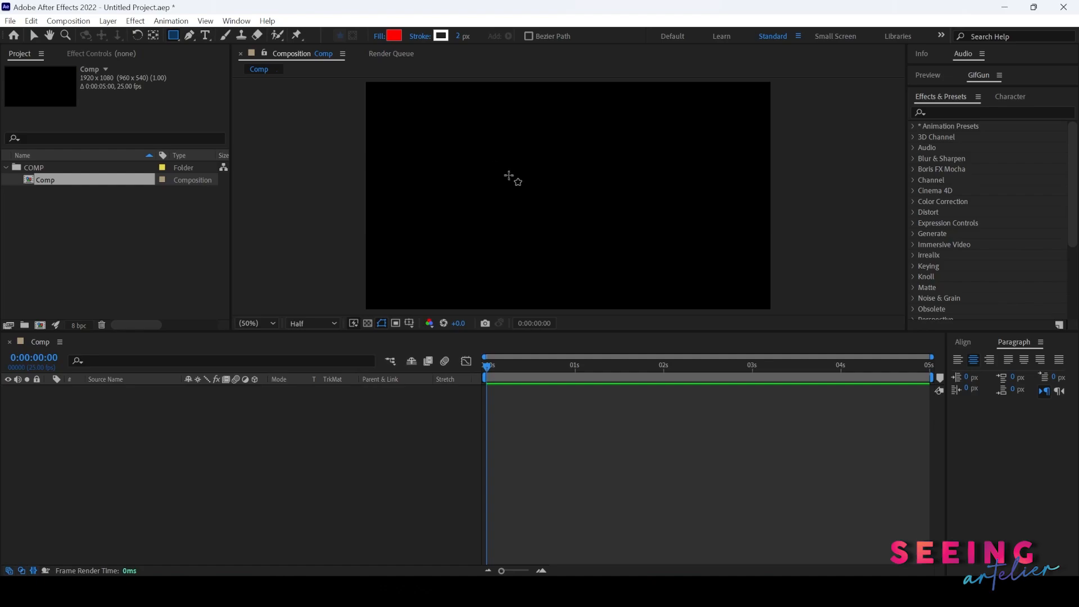
drag(492, 157, 675, 252)
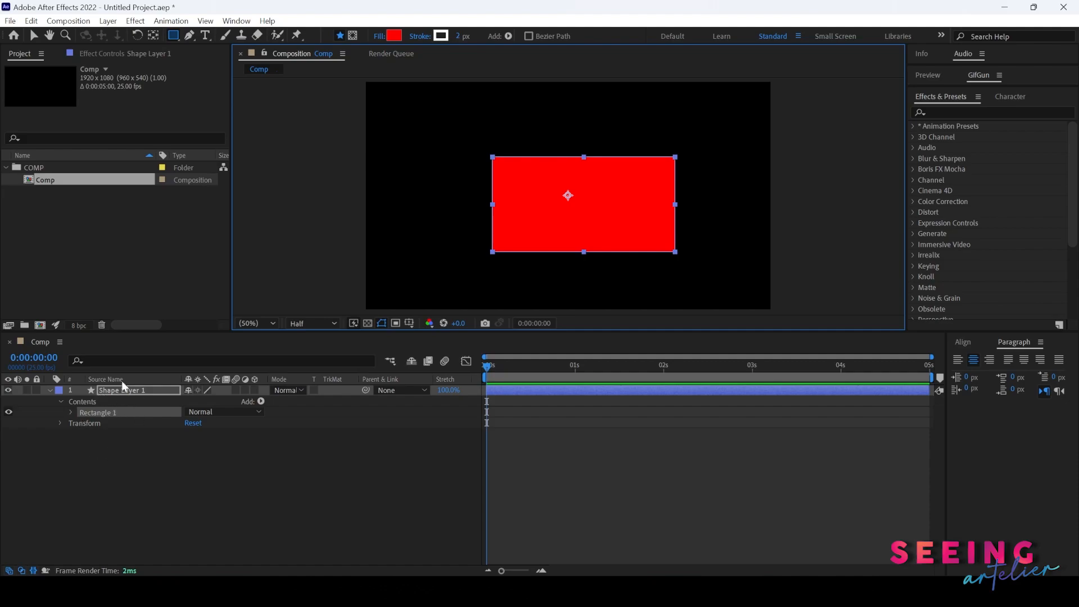
Unlink the rectangle path's size proportions, resize it to 761 × 534, and set its path position to -155, -30
click(60, 402)
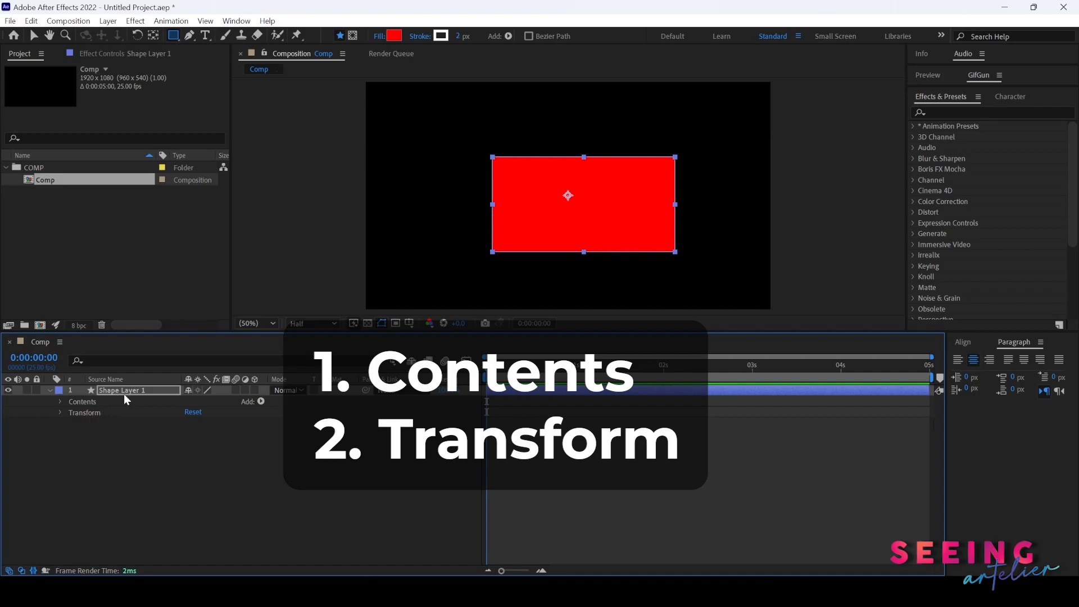
click(60, 401)
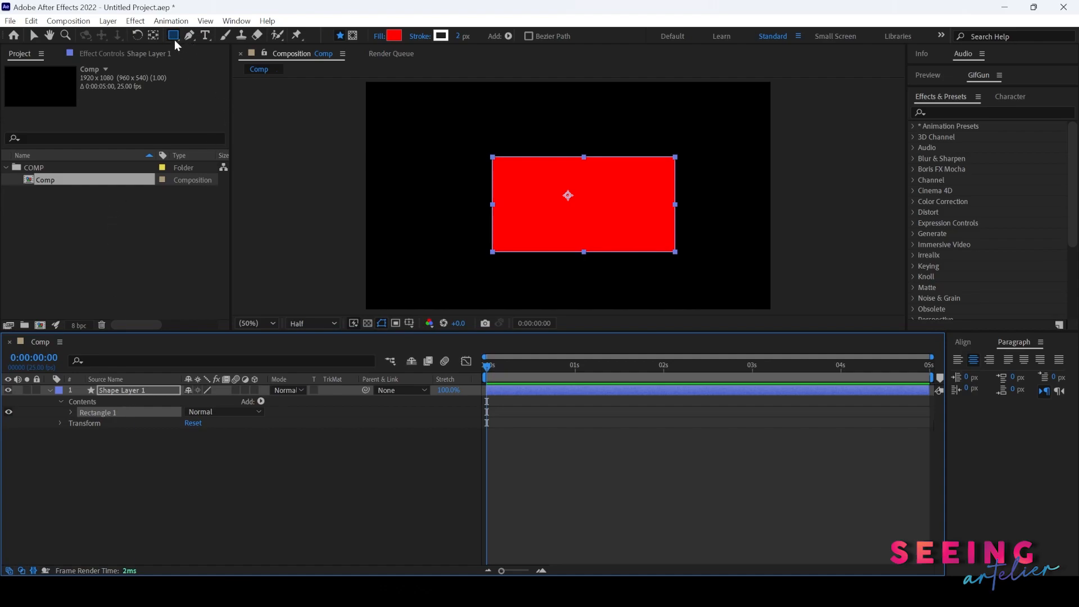
click(72, 412)
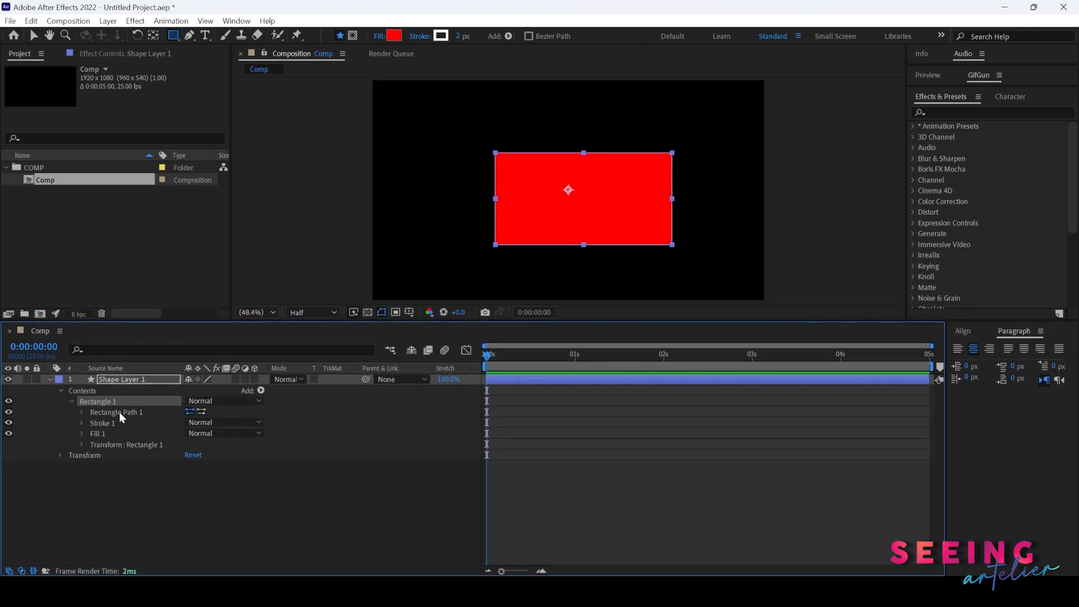
click(82, 412)
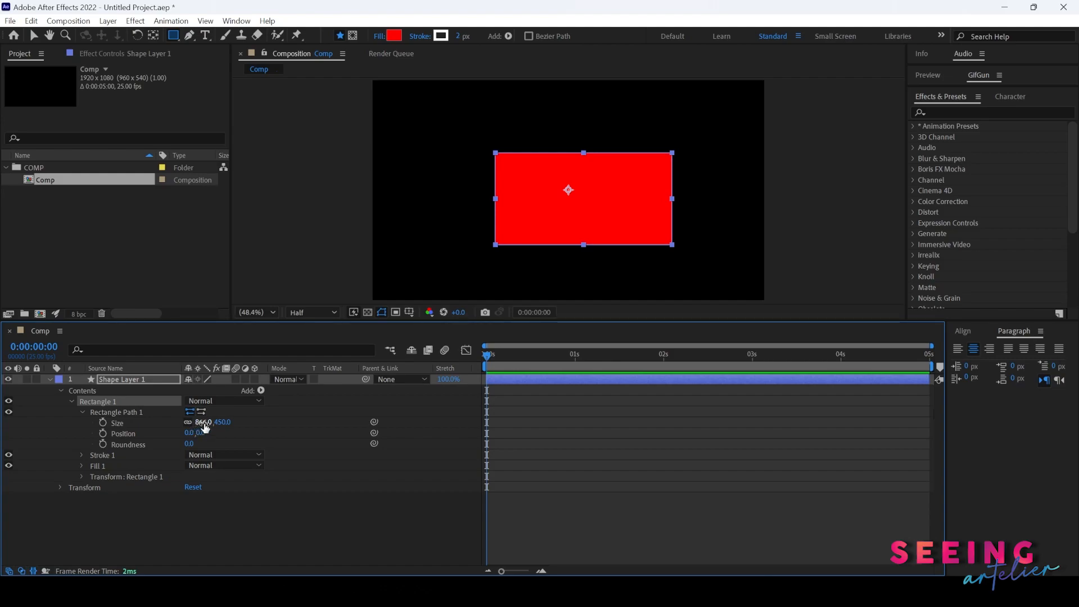
drag(203, 424, 293, 434)
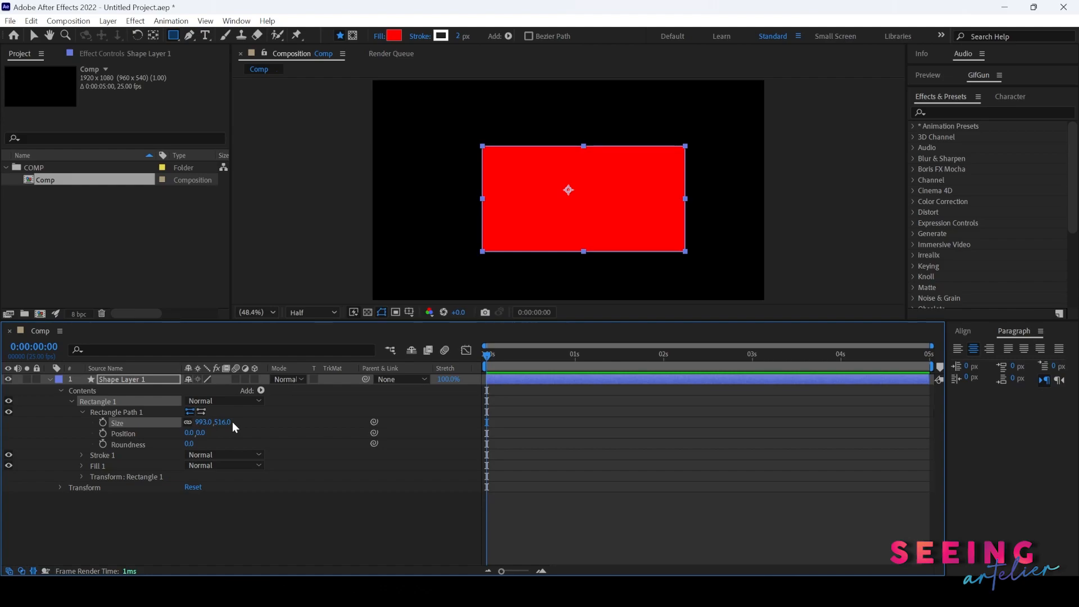
click(187, 422)
drag(200, 421, 250, 423)
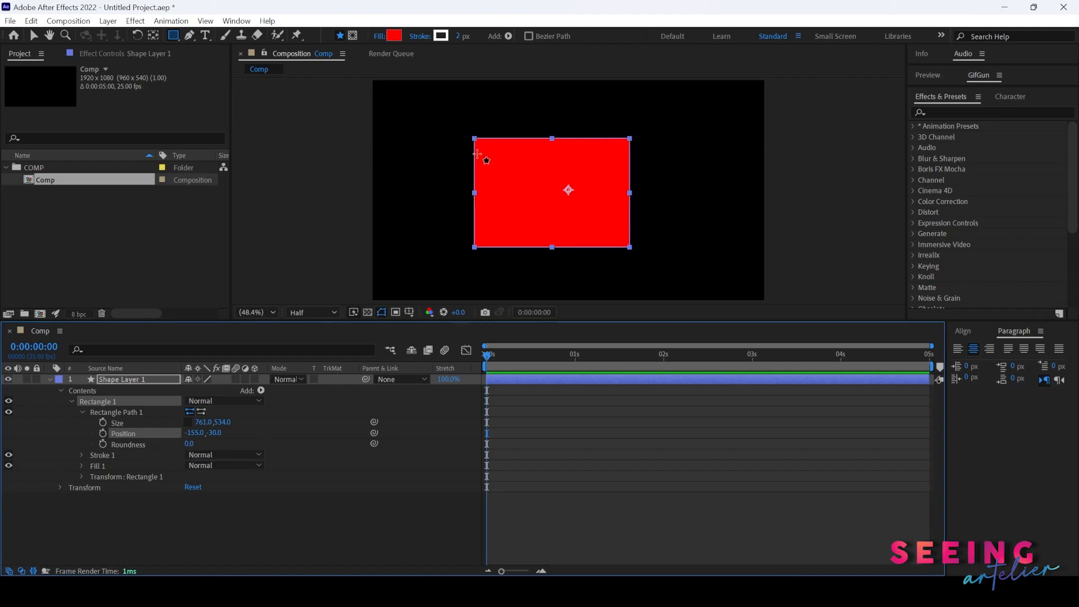
Round the rectangle path's corners with a roundness of 150
drag(191, 444, 314, 464)
click(193, 444)
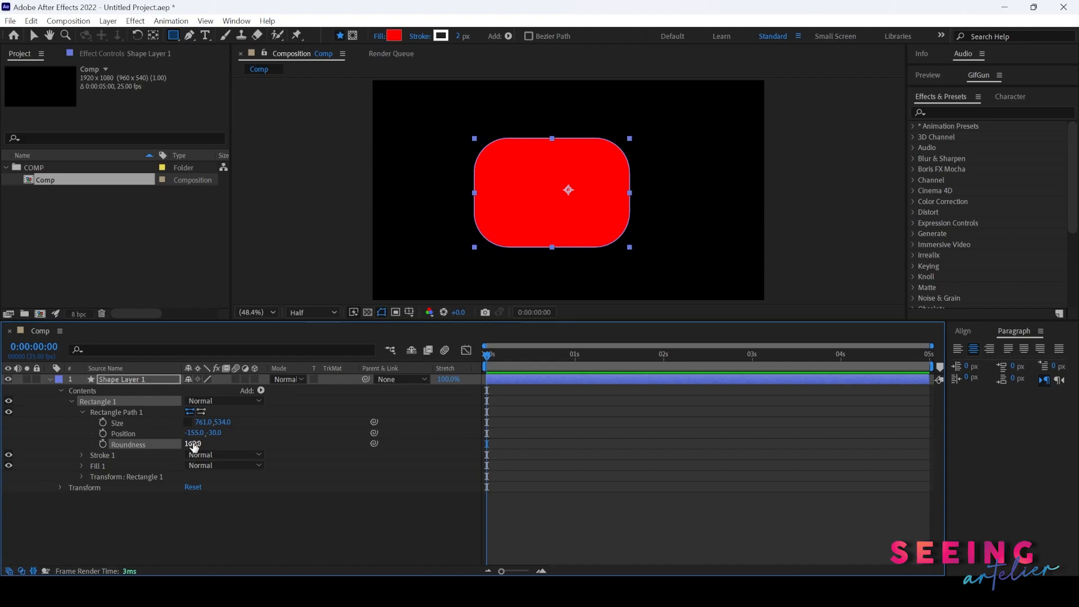
click(193, 444)
text(150)
click(278, 455)
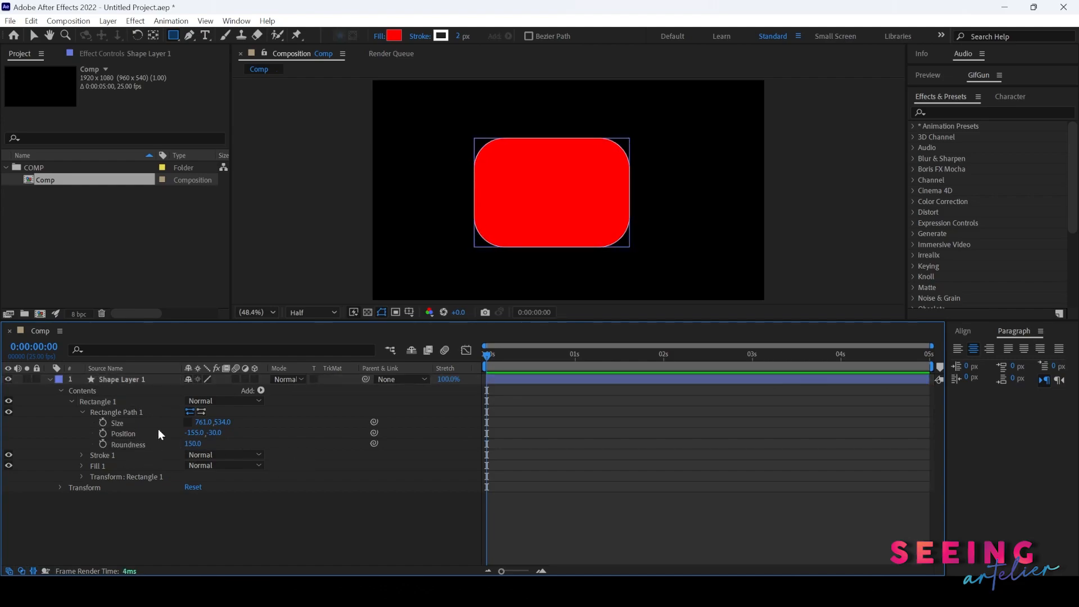
Change the rectangle's stroke colour to orange EB9A03
click(82, 412)
click(101, 423)
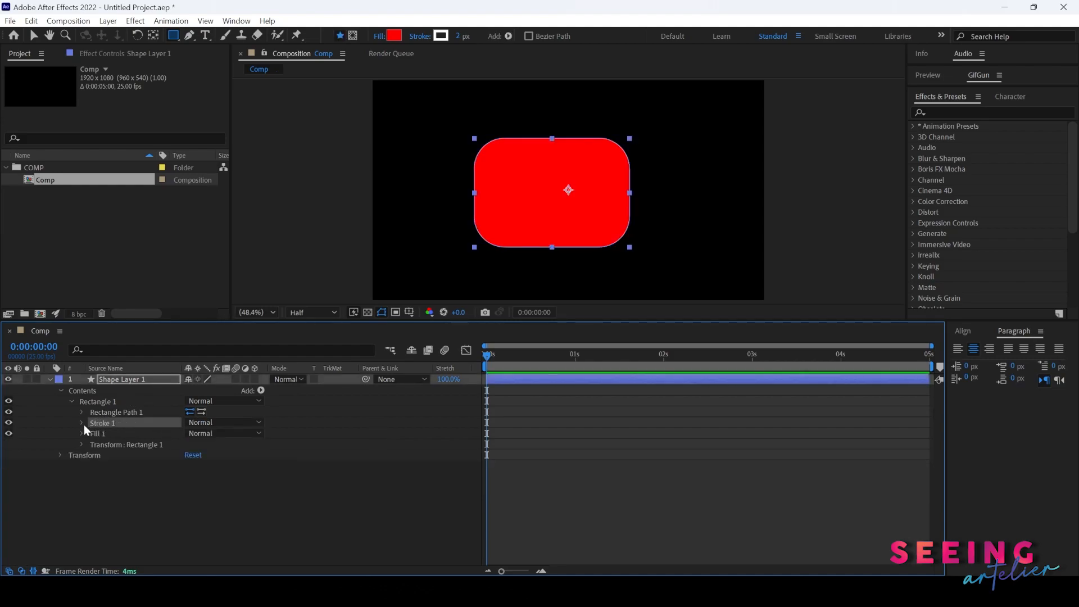
click(81, 423)
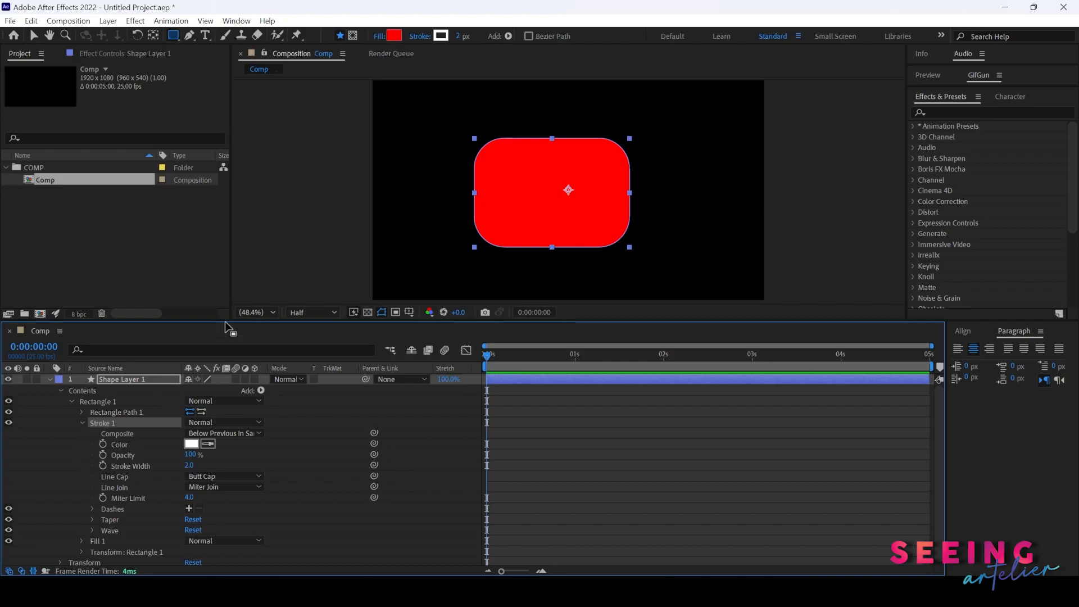
click(195, 447)
drag(564, 269, 563, 359)
click(548, 225)
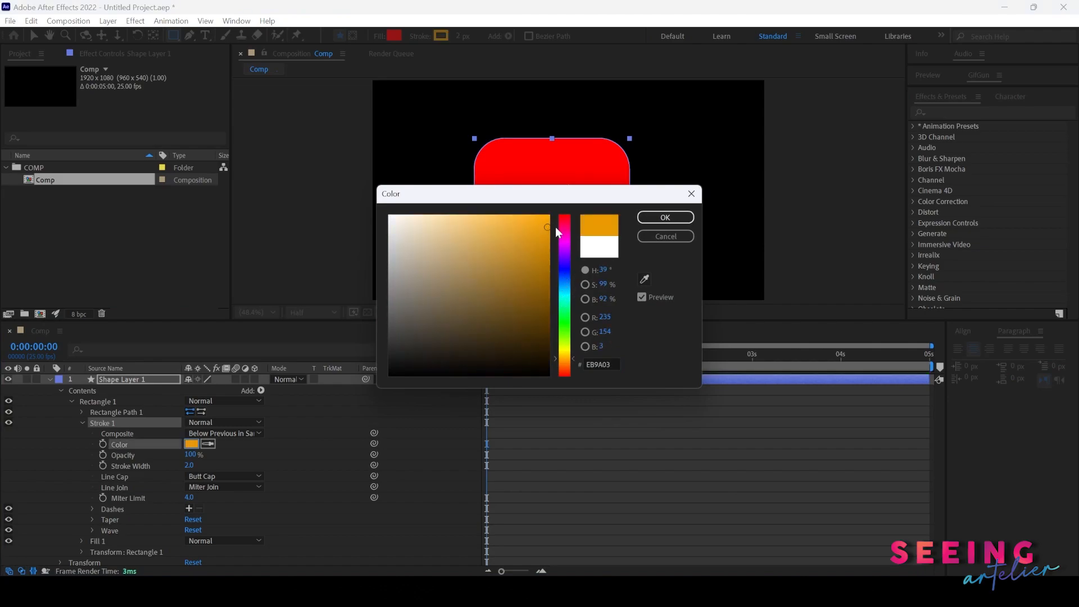
click(658, 221)
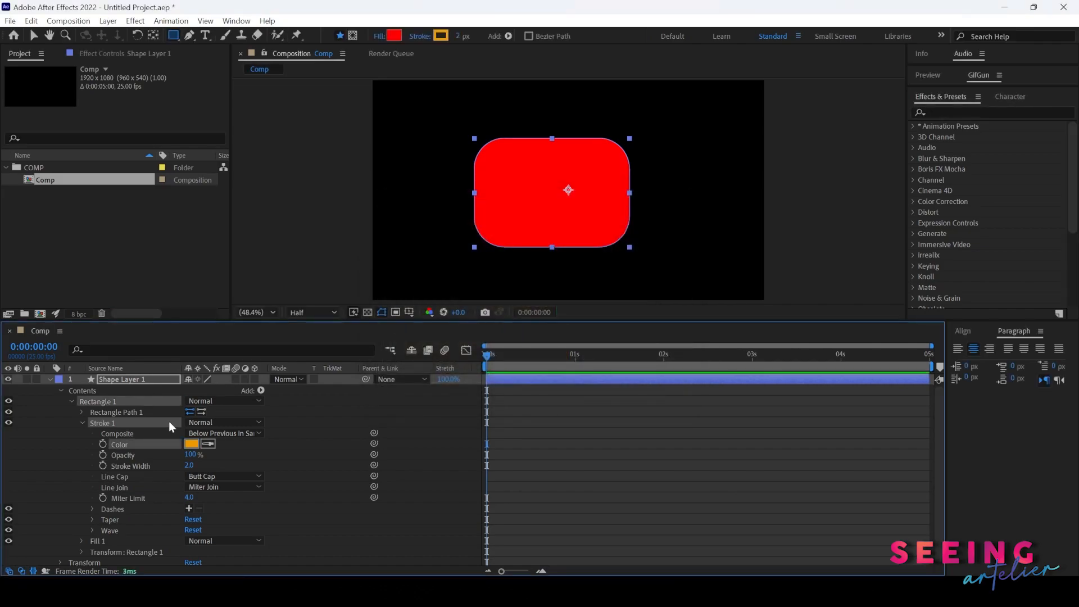
Set the rectangle's stroke width to 25 and look at the available line cap types
click(193, 455)
drag(188, 467, 199, 466)
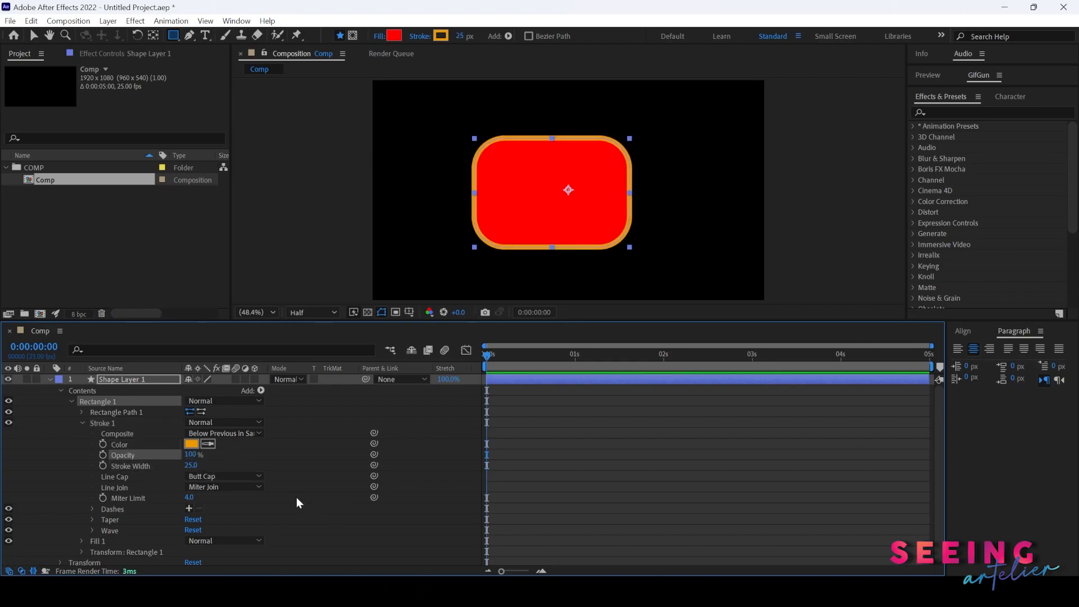
click(222, 476)
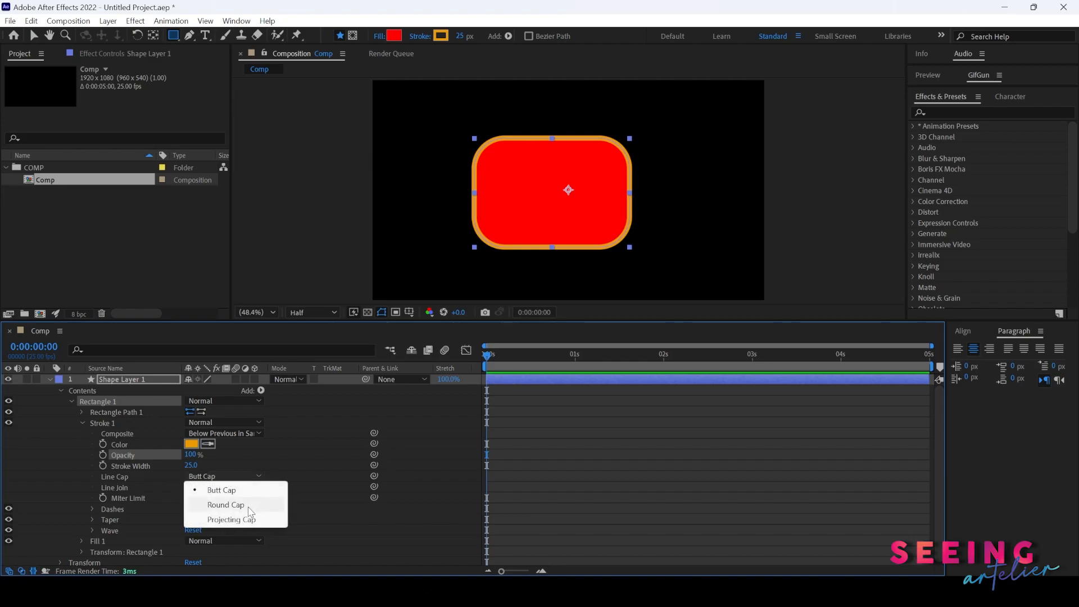
click(318, 499)
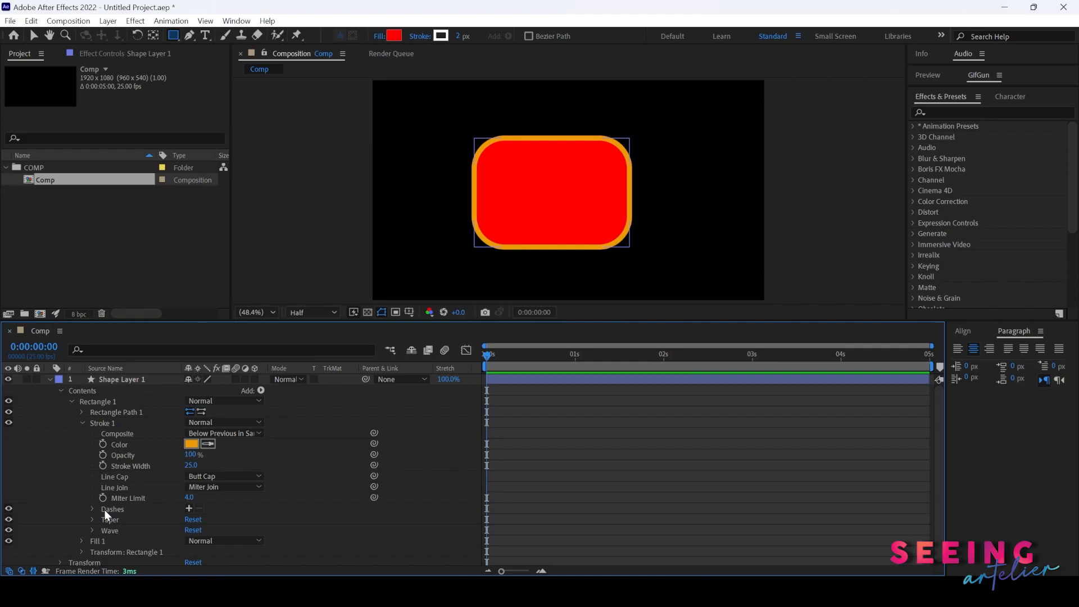
Add a dash, a gap of 64 and a second dash of 35 to the rectangle's stroke
click(189, 508)
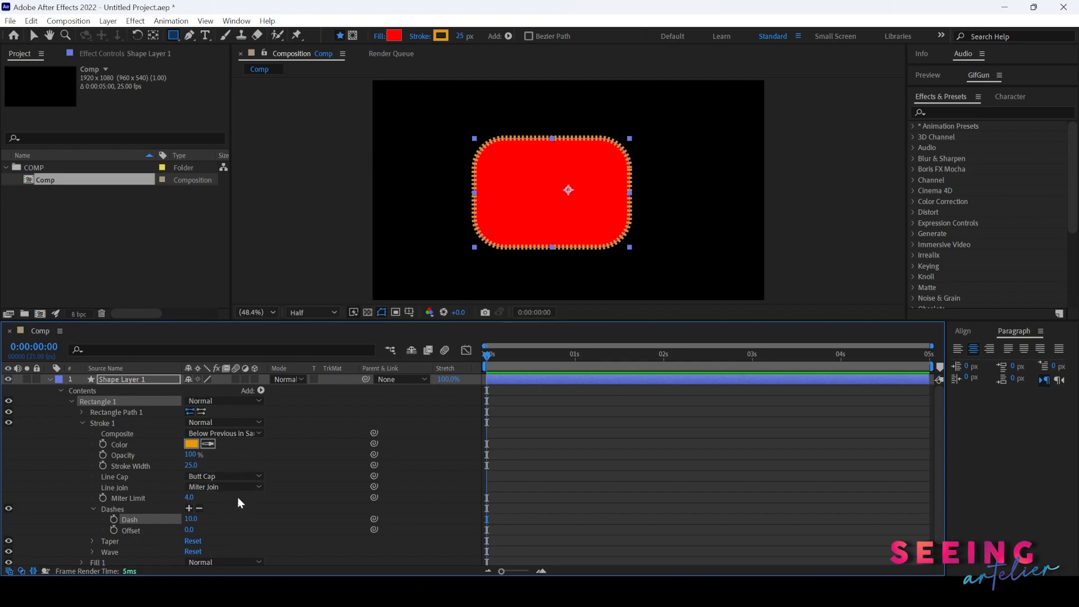
click(189, 508)
drag(191, 530, 223, 530)
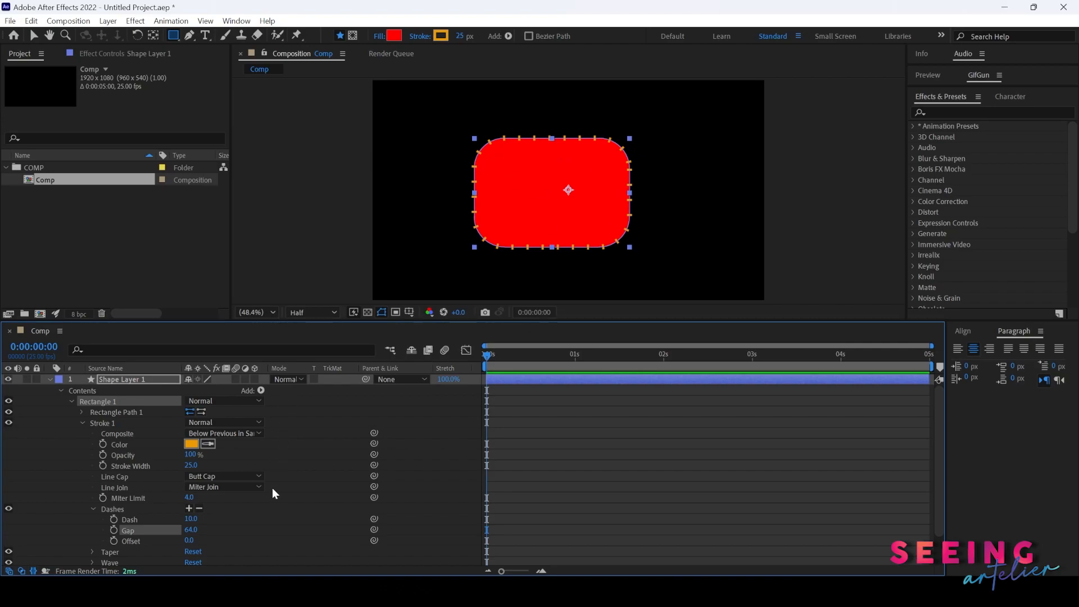
click(189, 508)
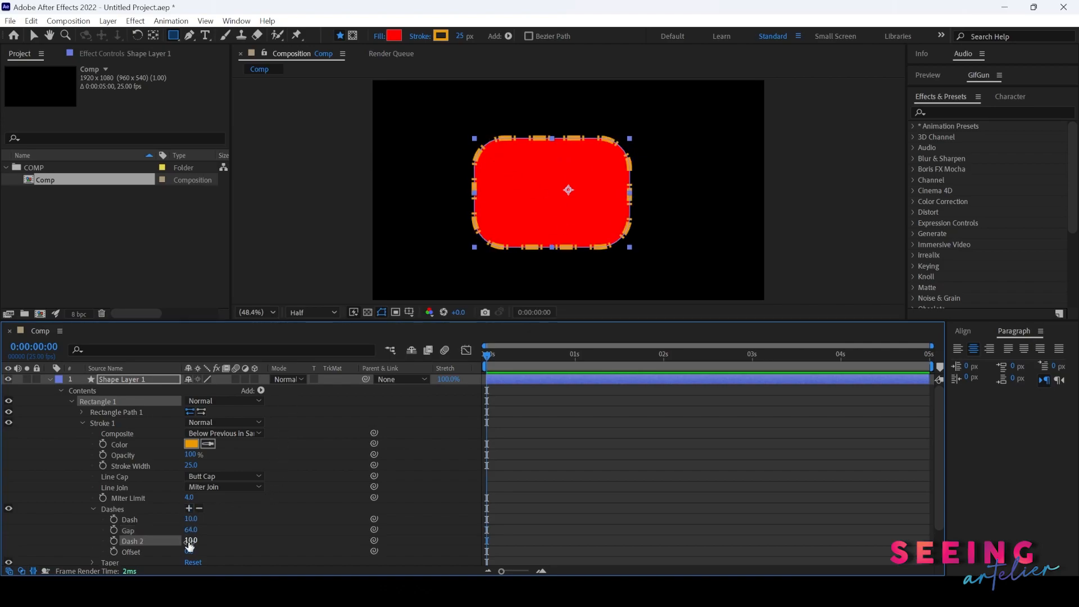
mouse_move(190, 544)
mouse_down()
mouse_move(215, 541)
mouse_move(206, 543)
mouse_up()
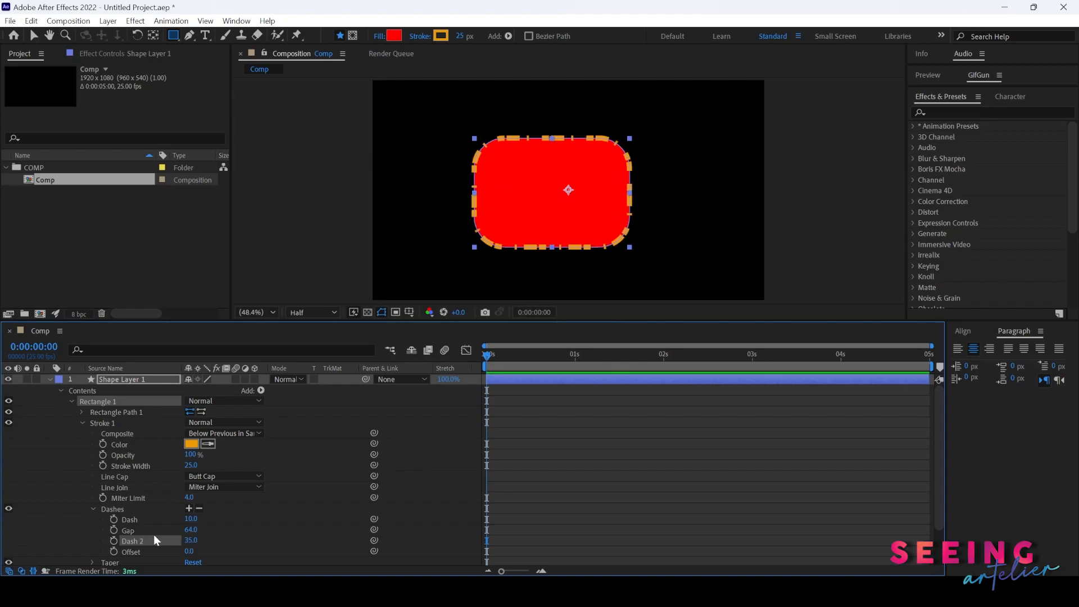
Give the dashed stroke round caps and increase its gap to 102 and its second dash to 62
click(237, 479)
click(234, 506)
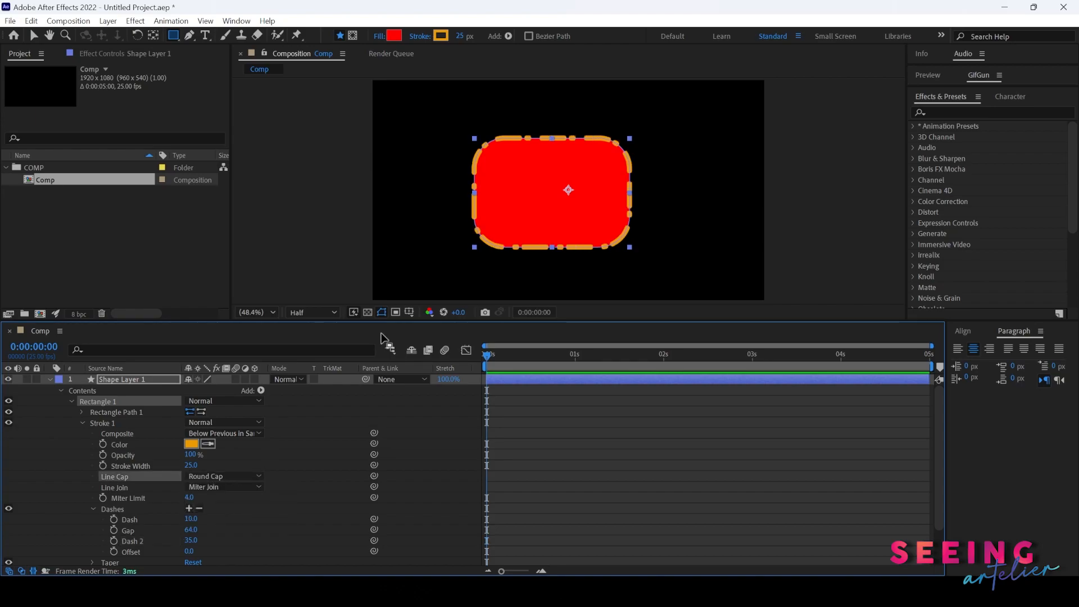
mouse_move(191, 531)
mouse_down()
mouse_move(213, 530)
mouse_move(195, 540)
mouse_move(210, 541)
mouse_up()
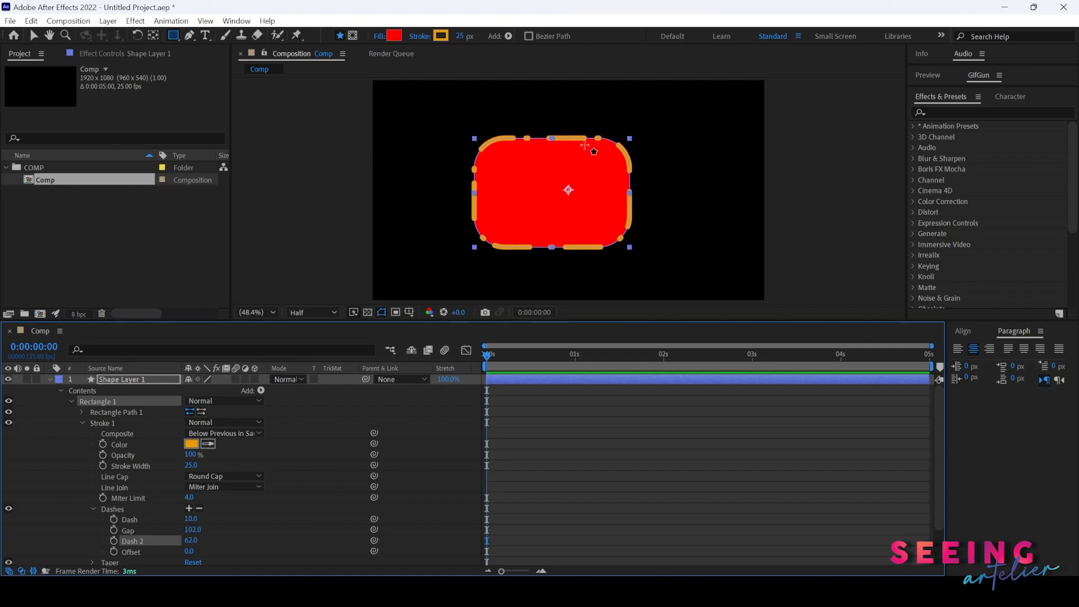
Set the stroke's line cap to Projecting Cap and remove all of its dashes and gaps
click(222, 476)
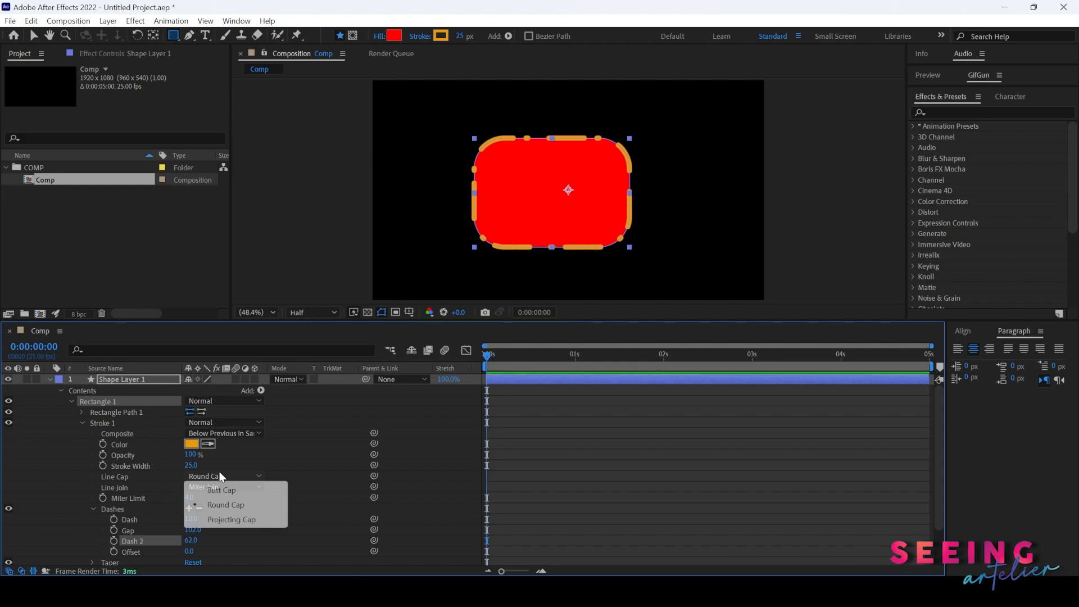
click(222, 518)
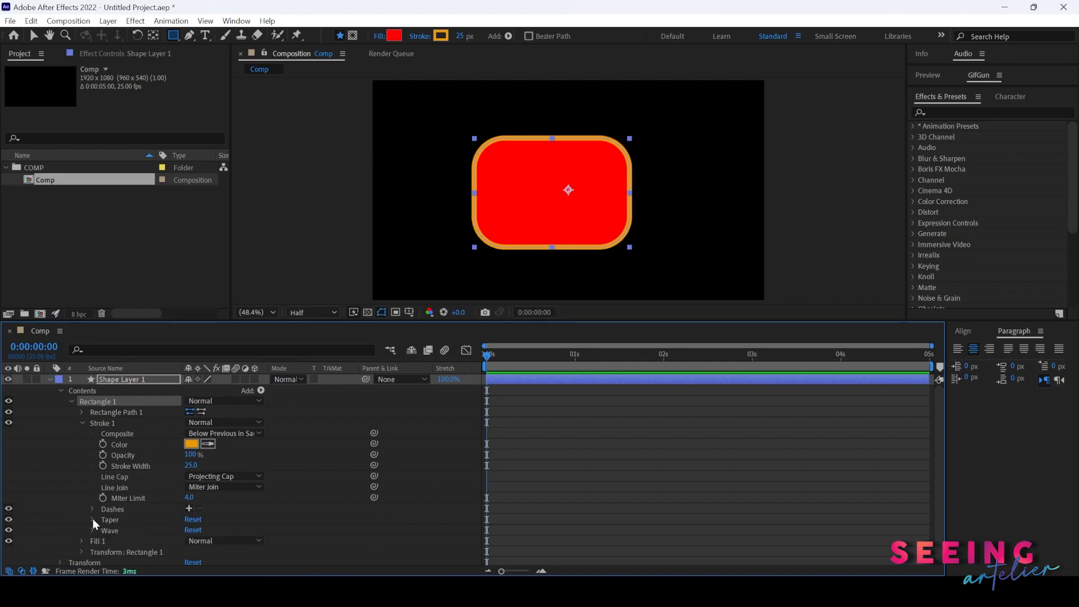
Taper the rectangle's stroke with a start length of 34% and an end length of 46%
click(92, 519)
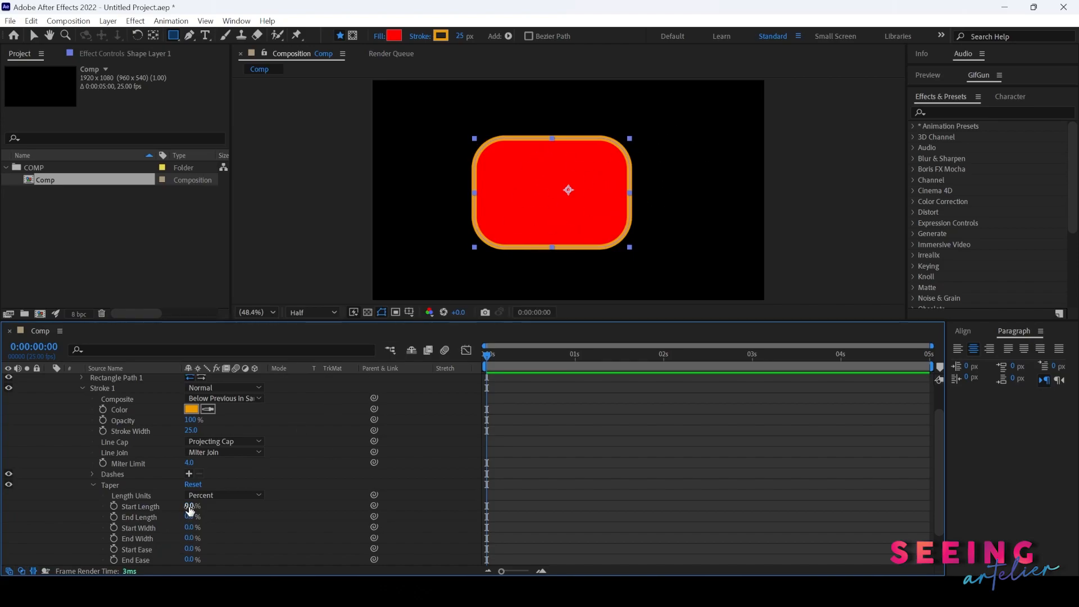
drag(189, 506, 210, 506)
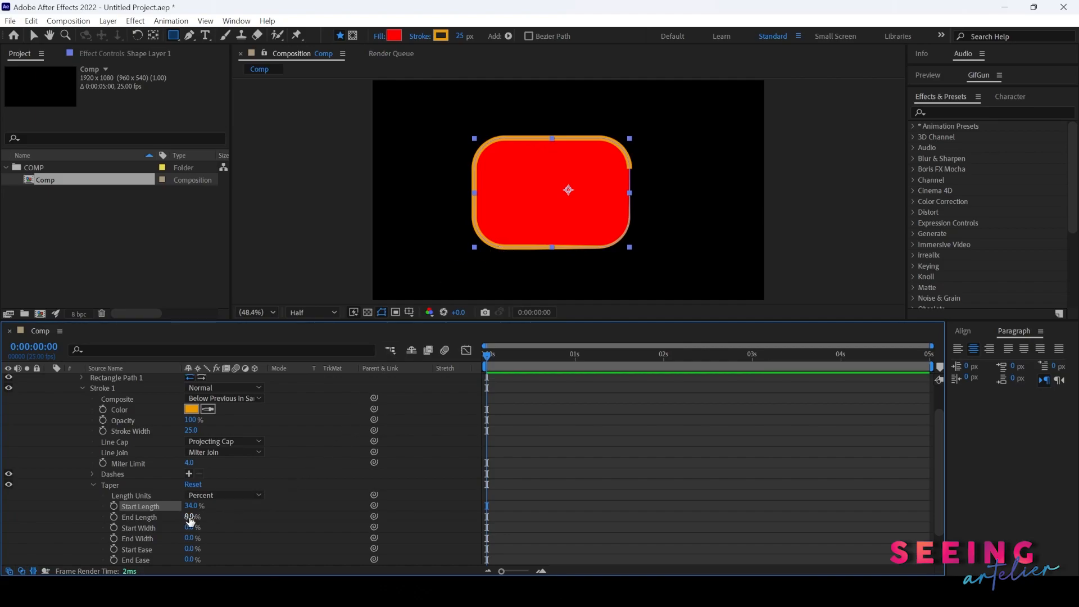
drag(189, 518, 218, 517)
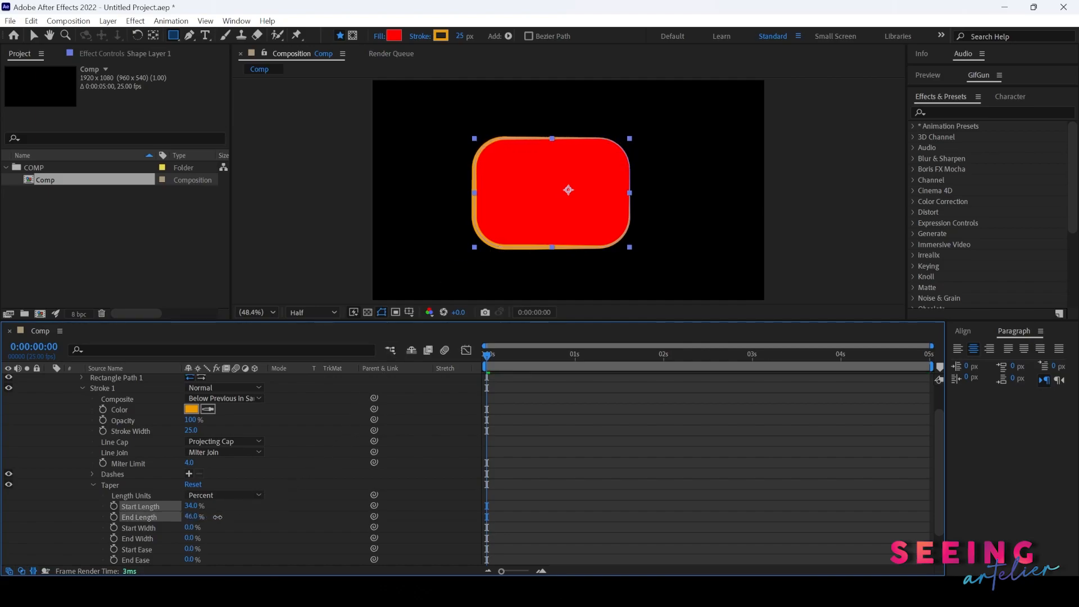
click(433, 477)
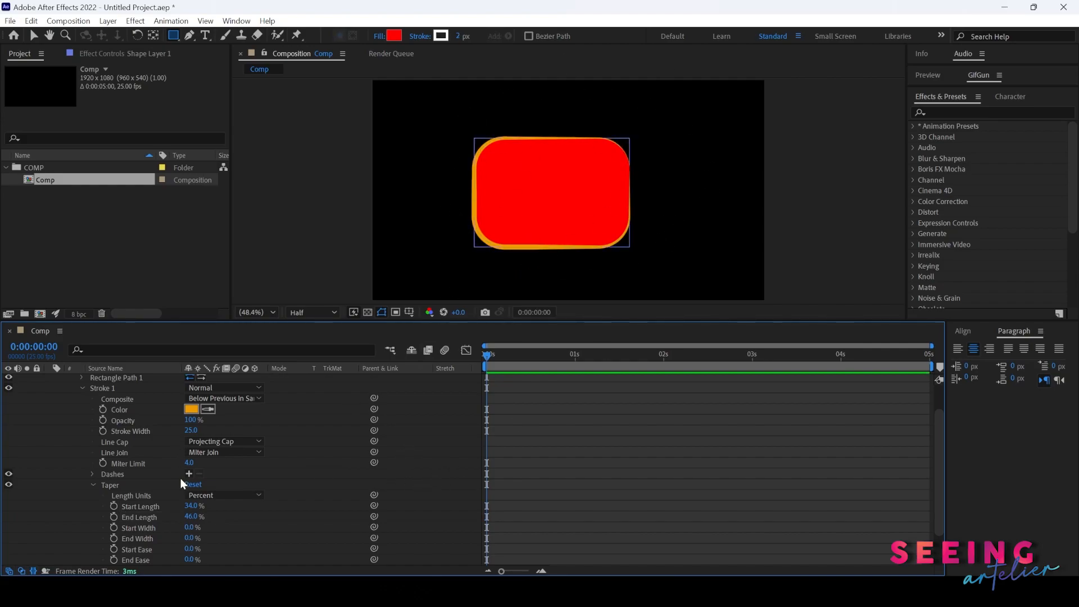
click(93, 486)
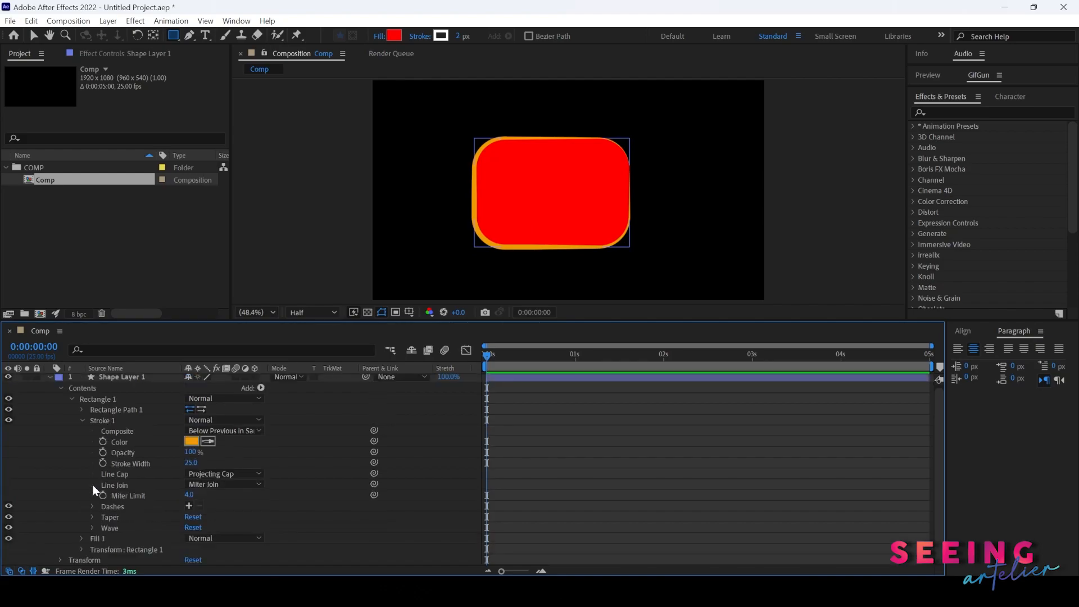
Apply a wave amount of 100% to the rectangle's stroke, trying Cycles as its units before choosing Pixels again
click(92, 529)
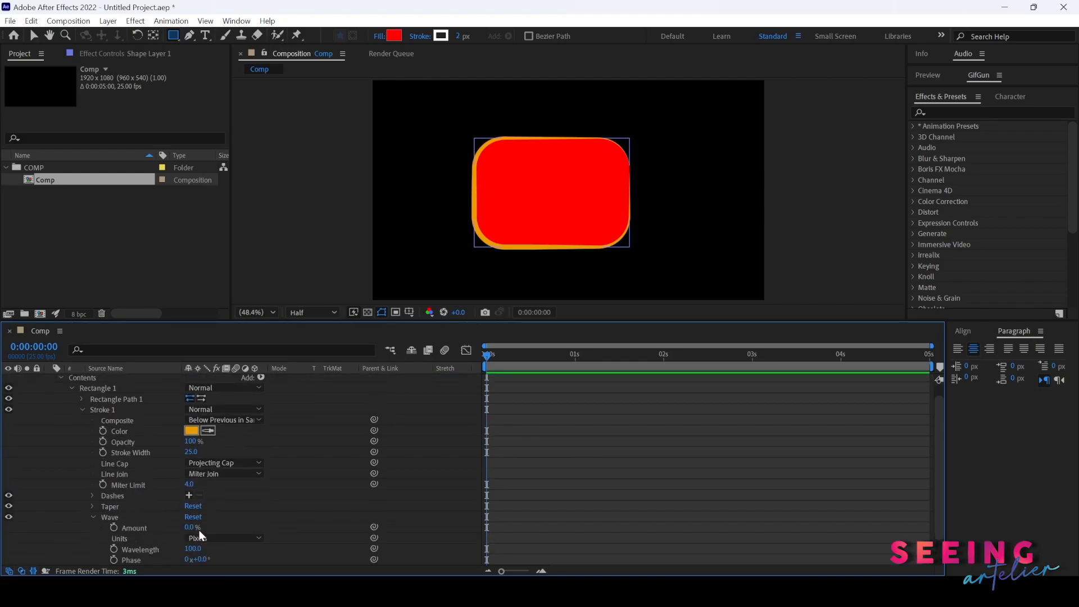
drag(194, 528, 264, 529)
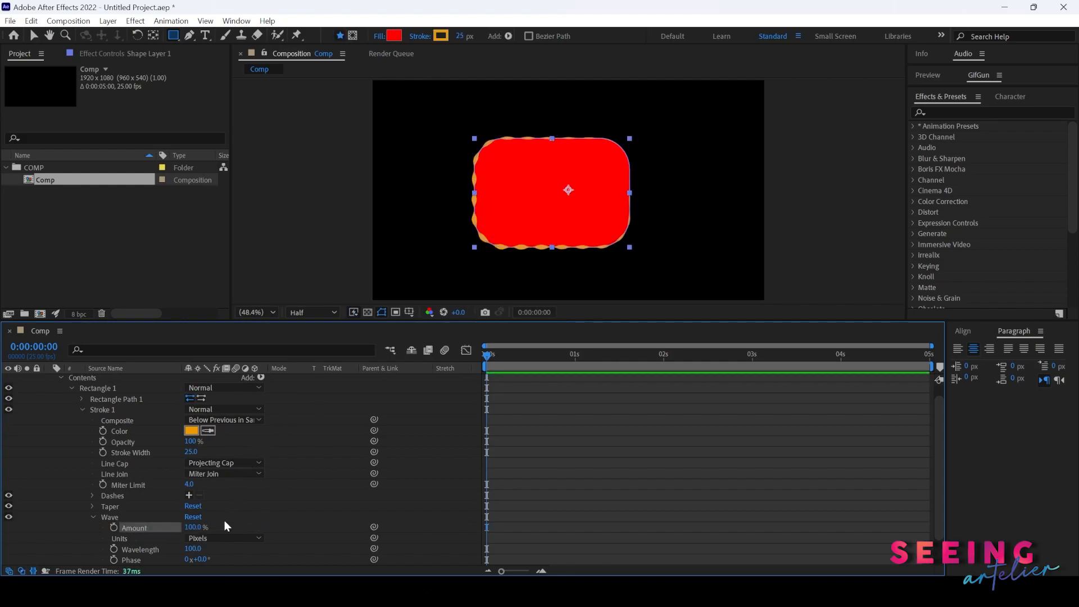
click(222, 538)
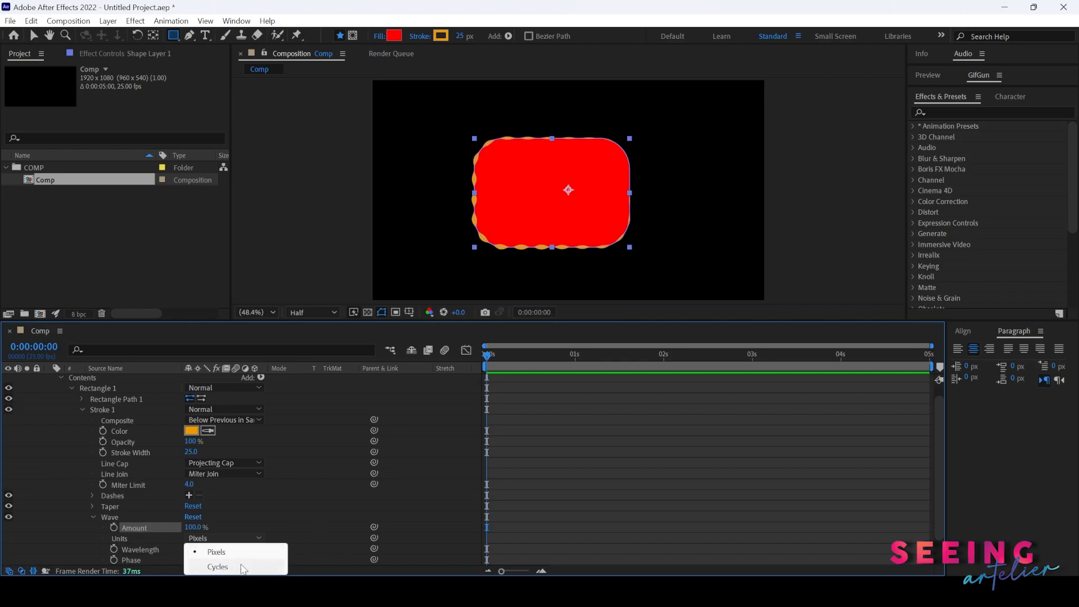
click(245, 567)
click(230, 540)
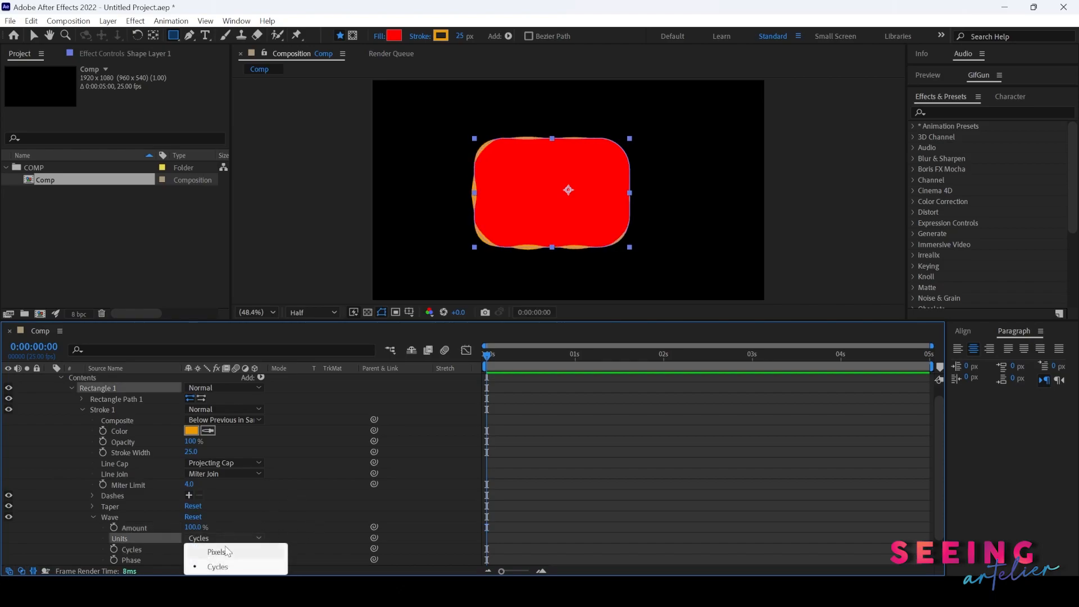
click(228, 555)
Set the stroke wave's wavelength to 324 and shift its phase
mouse_move(191, 550)
mouse_down()
mouse_move(152, 549)
mouse_move(292, 546)
mouse_move(307, 526)
mouse_up()
scroll(307, 527, down, 1)
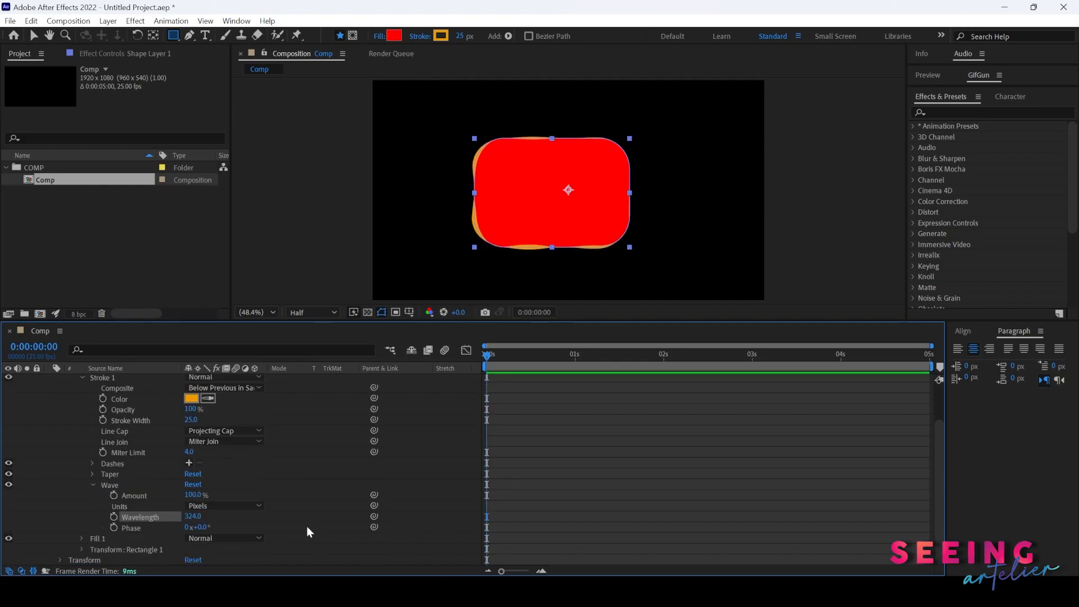
mouse_move(198, 528)
mouse_down()
mouse_move(268, 527)
mouse_move(252, 527)
mouse_up()
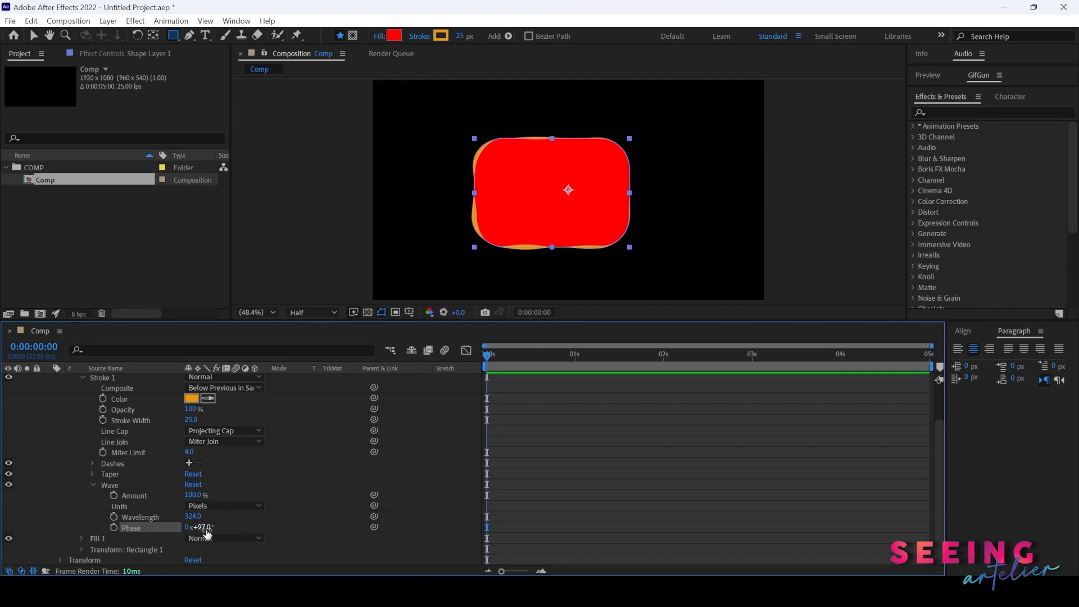
scroll(82, 424, up, 2)
click(81, 423)
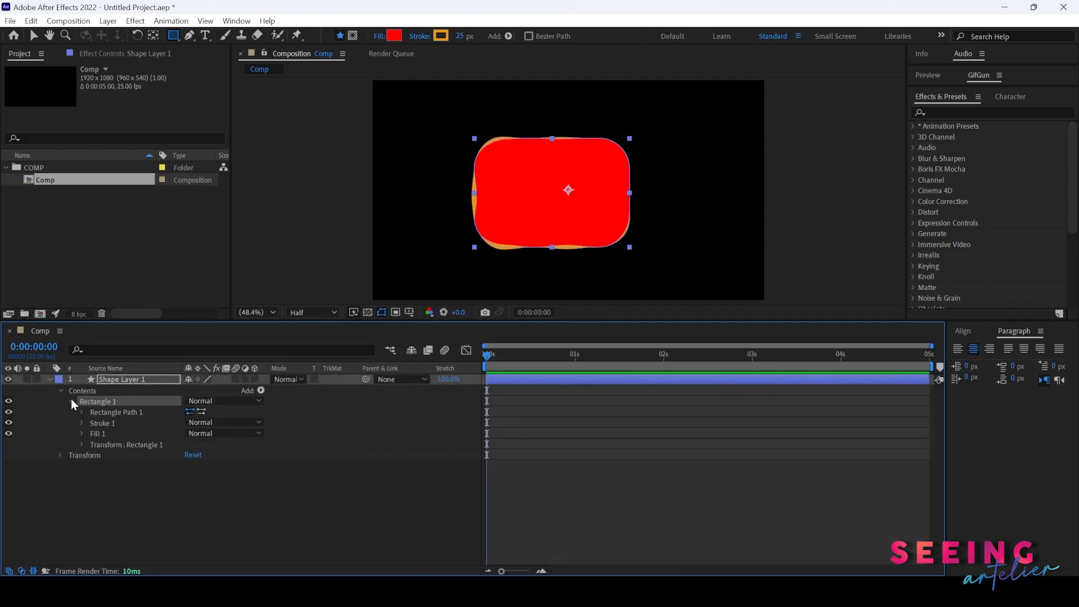
Try out the opacity setting of the rectangle's solid fill, ending at 100%
click(81, 434)
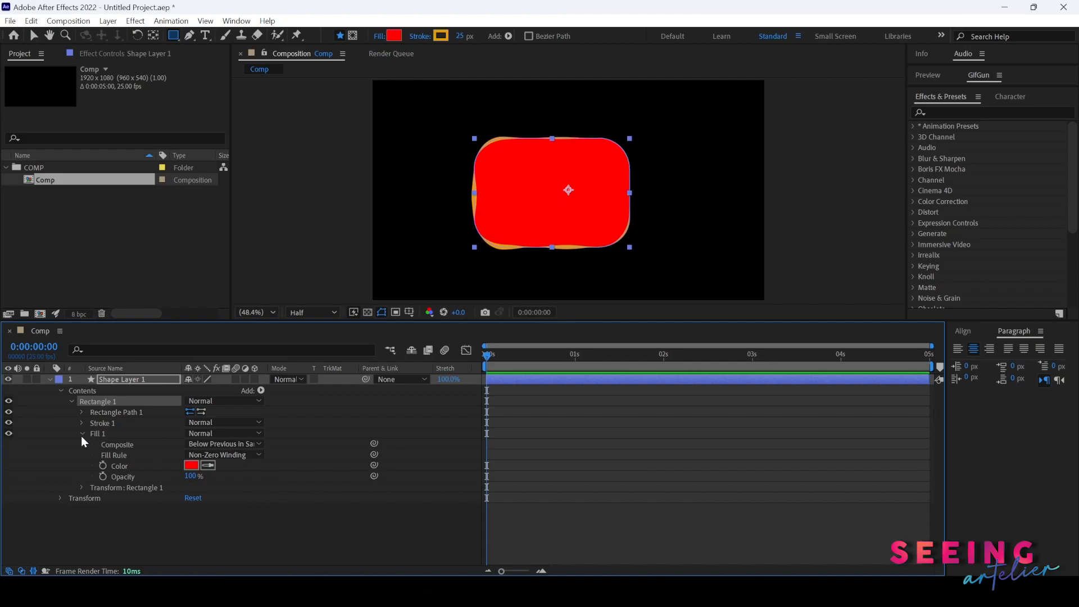
click(190, 476)
drag(190, 478, 234, 481)
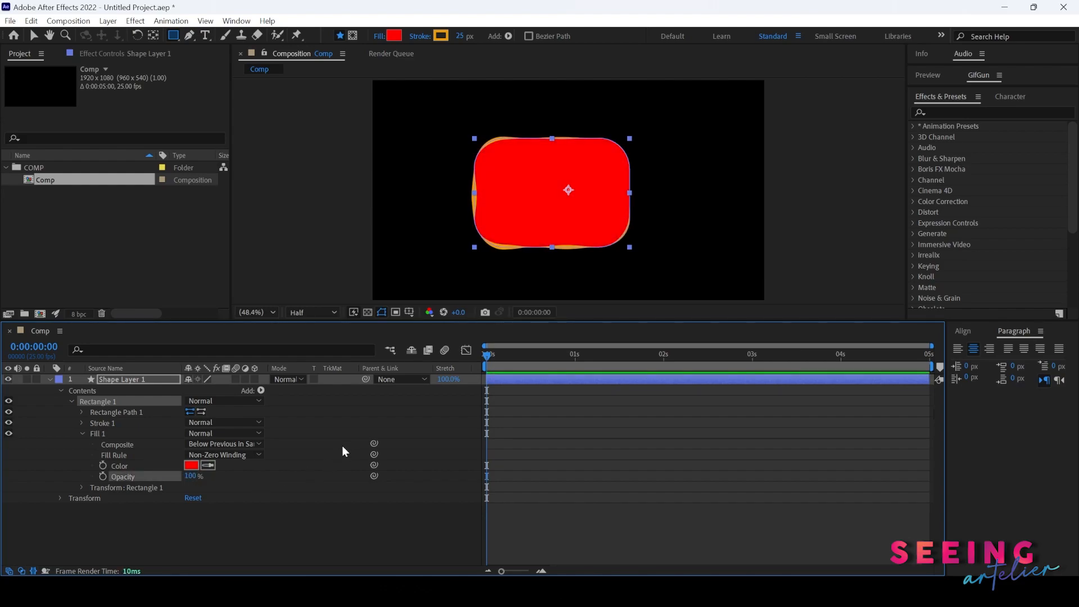
click(83, 433)
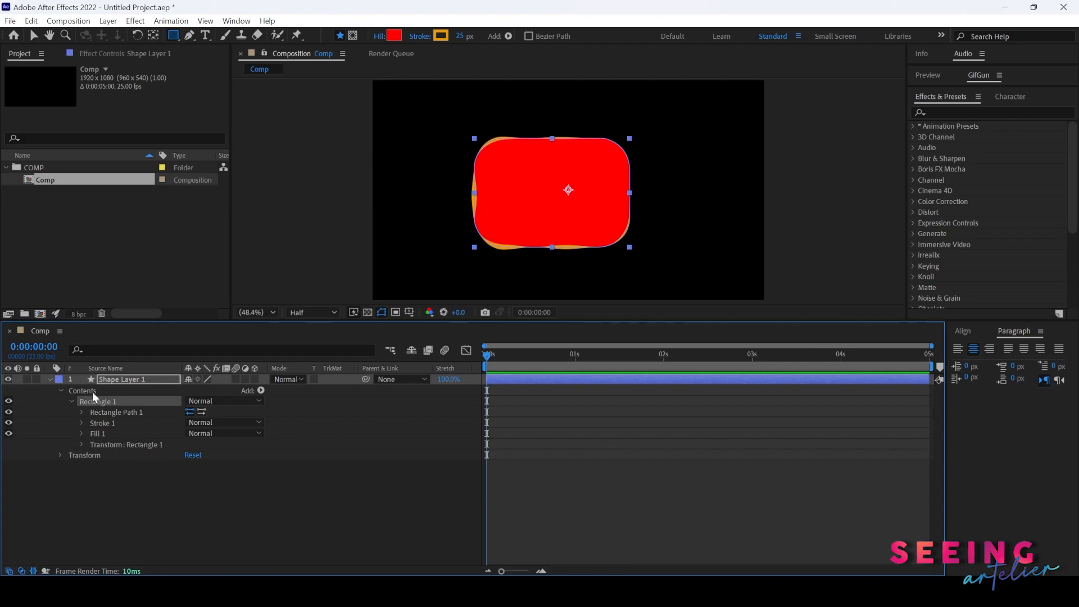
Compare the transform properties of the rectangle group with those of the whole shape layer
click(60, 456)
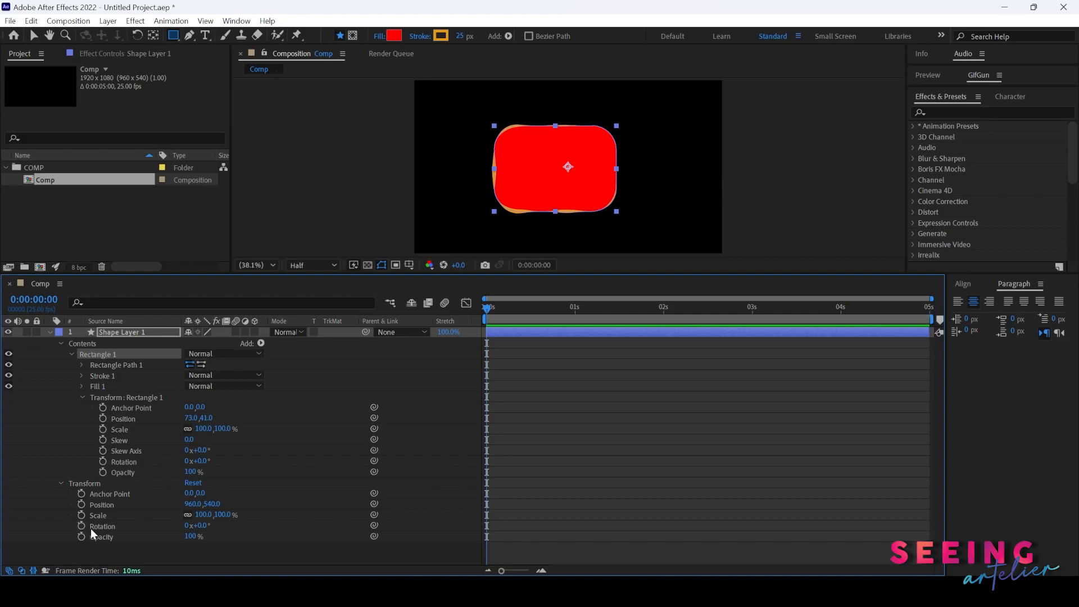
click(82, 398)
drag(203, 274, 204, 310)
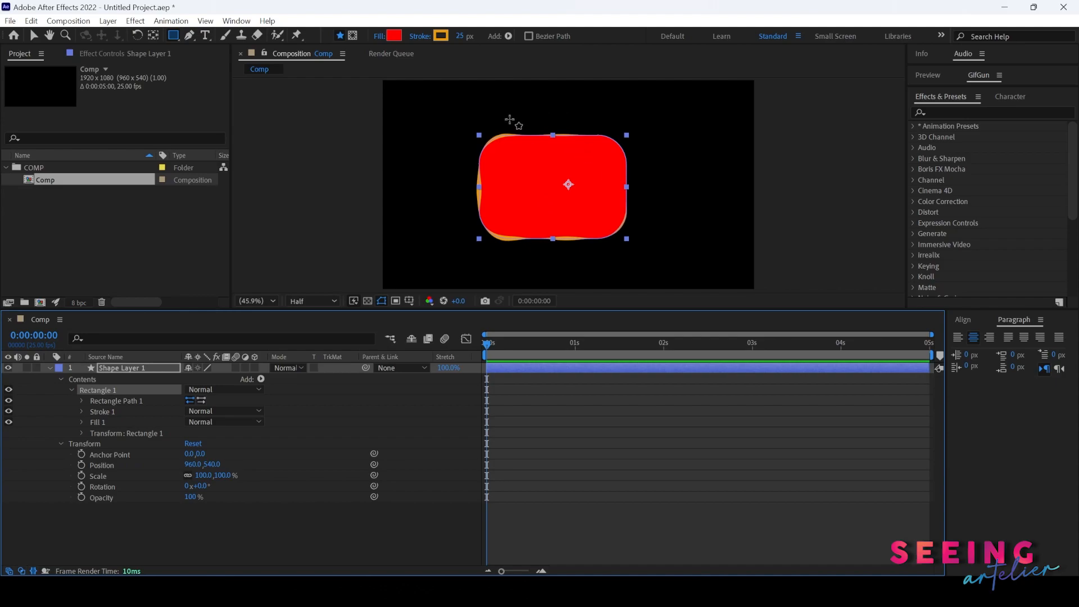
Add a gradient fill to Rectangle 1 and move it below the solid fill
click(261, 379)
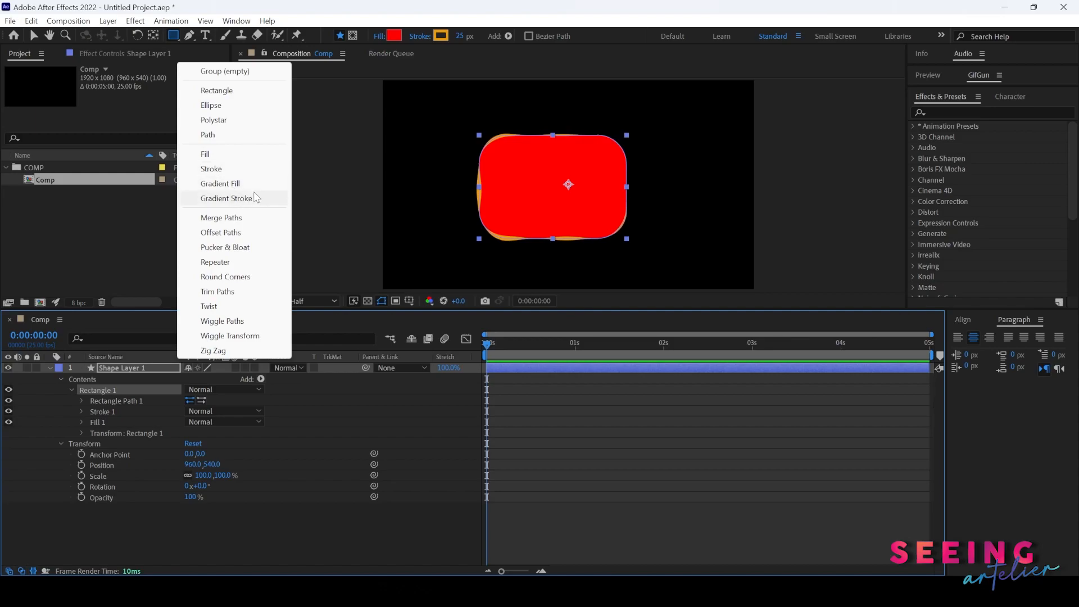
click(236, 185)
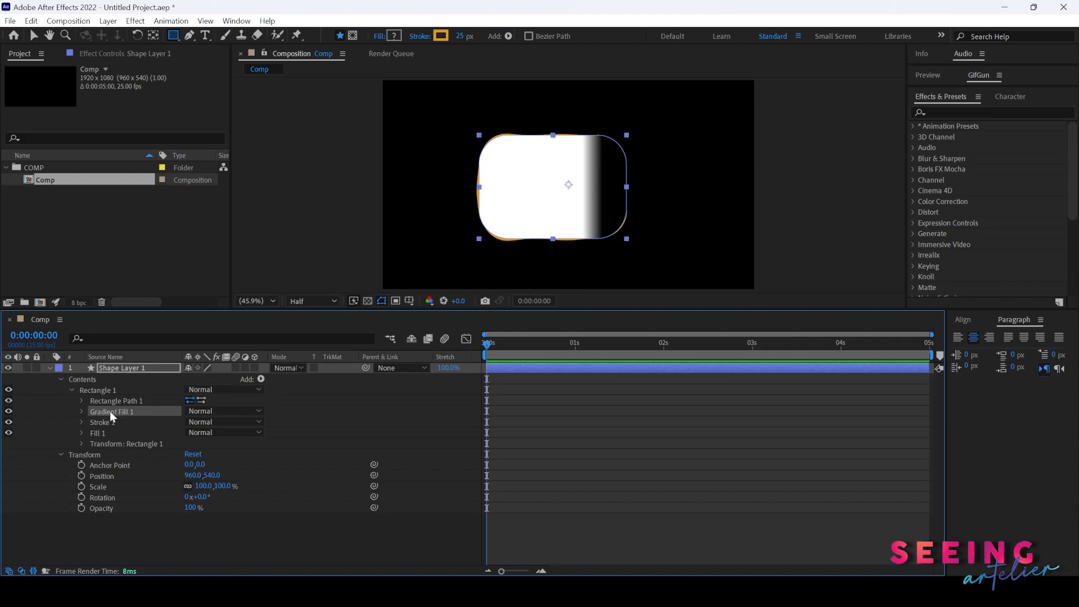
drag(110, 412, 110, 433)
click(97, 421)
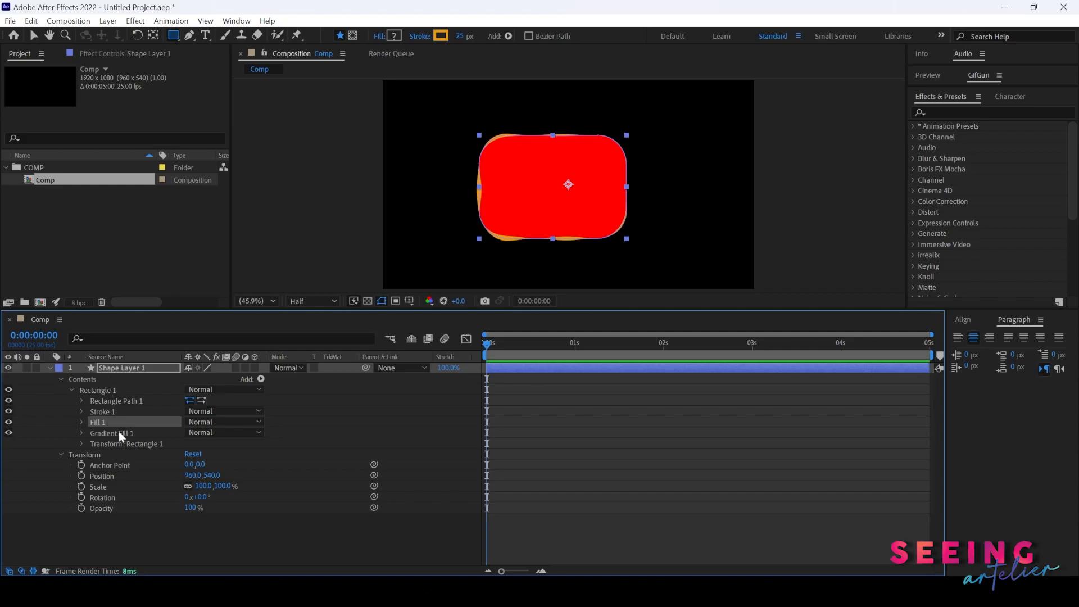
Delete the added gradient fill from Rectangle 1
click(115, 402)
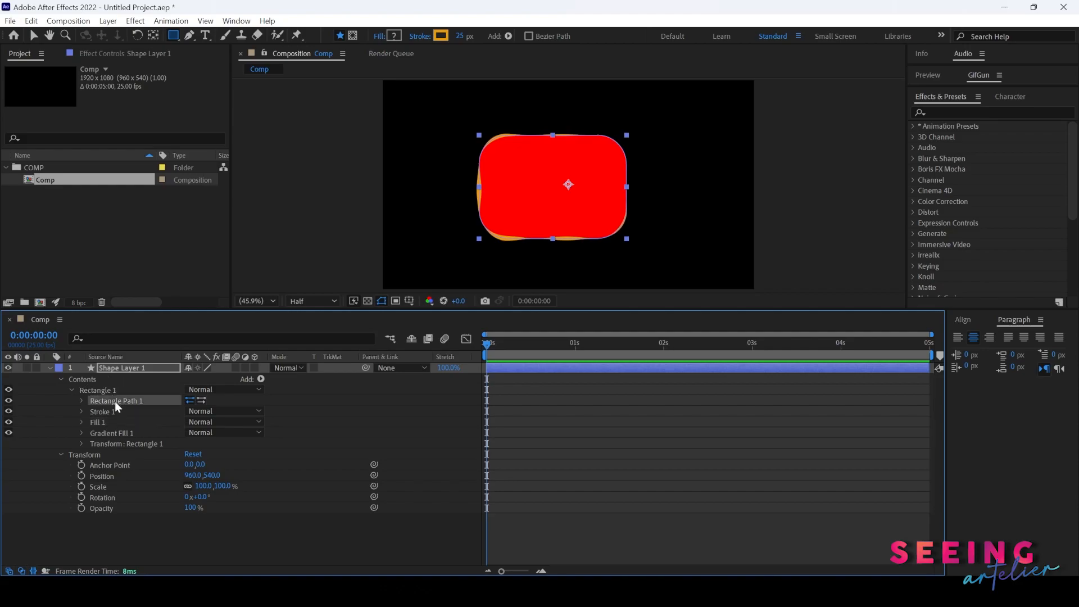
click(110, 434)
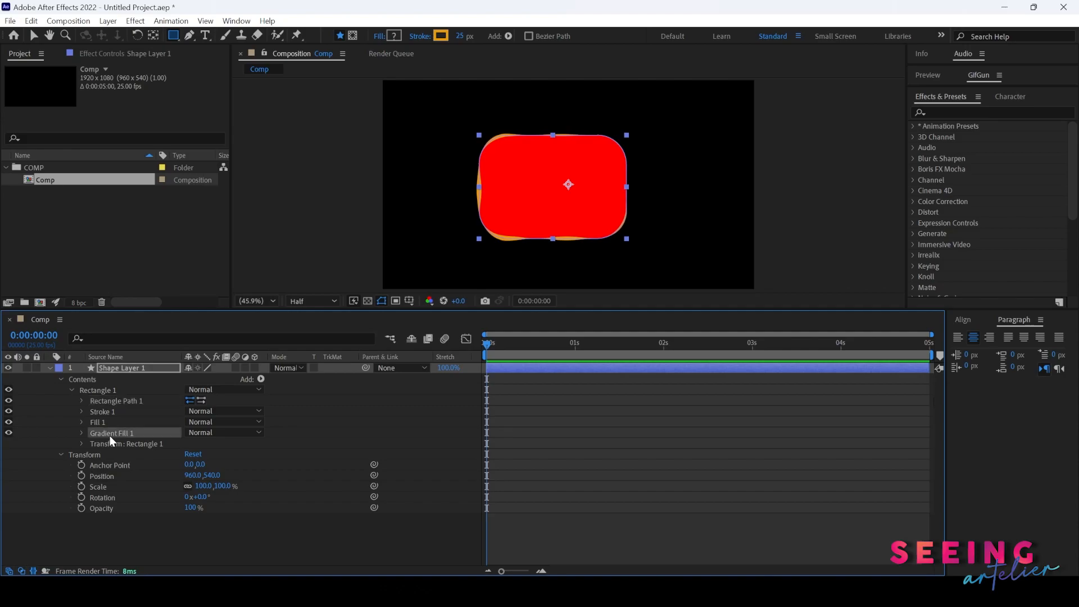
key(Delete)
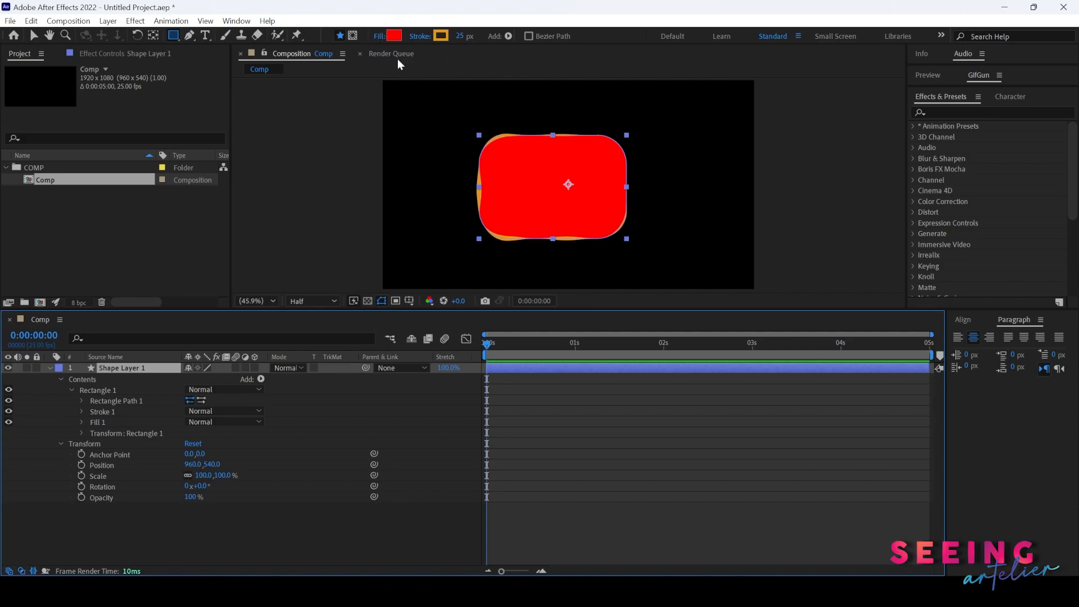
Change the rectangle's fill type to Linear Gradient after previewing None, Solid Color and Radial Gradient
click(378, 37)
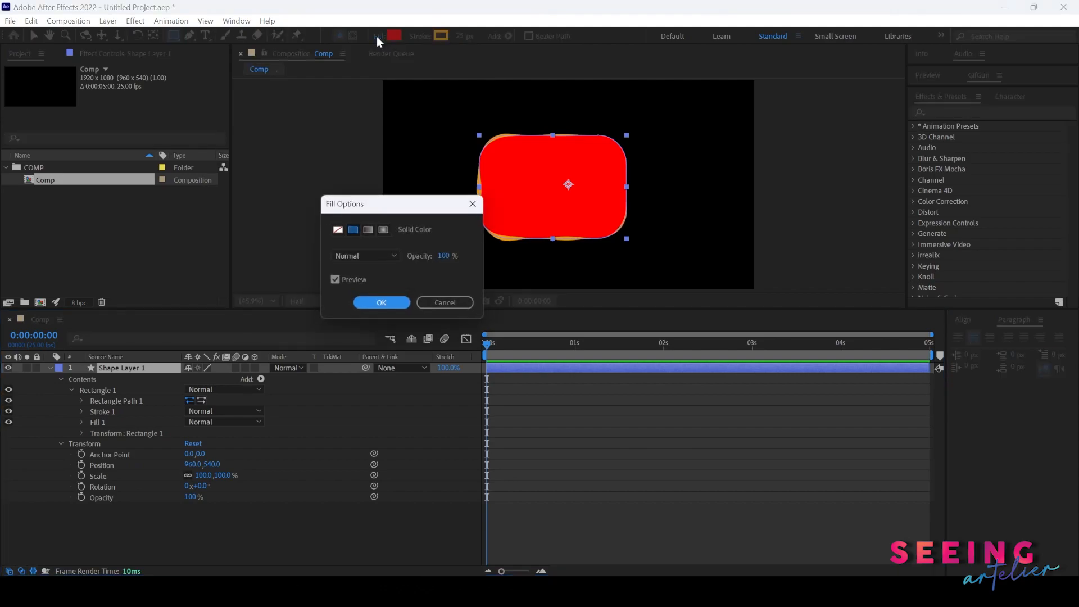
click(339, 230)
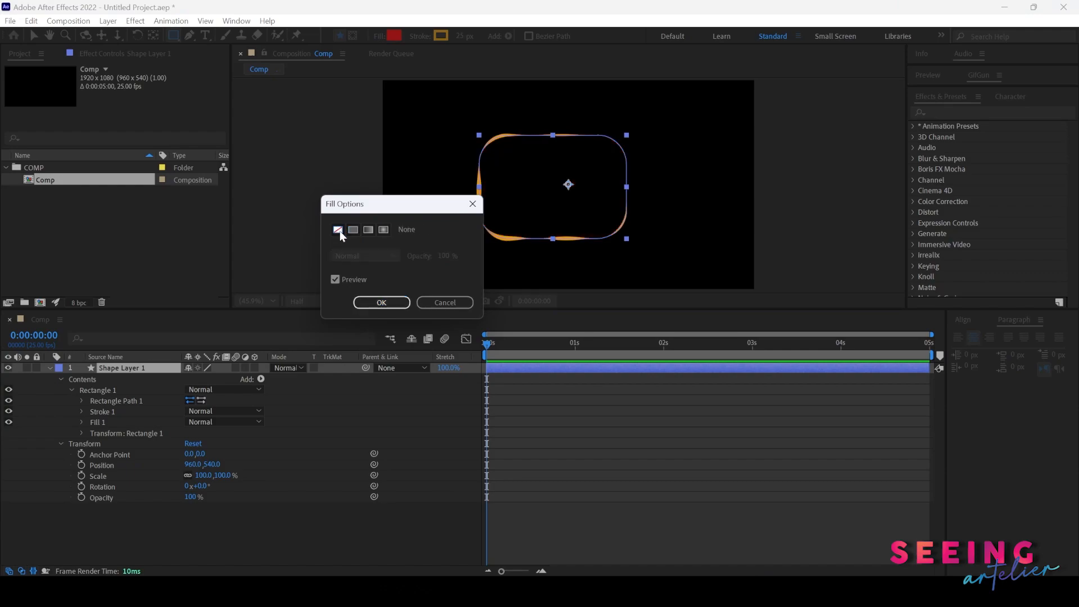
click(354, 230)
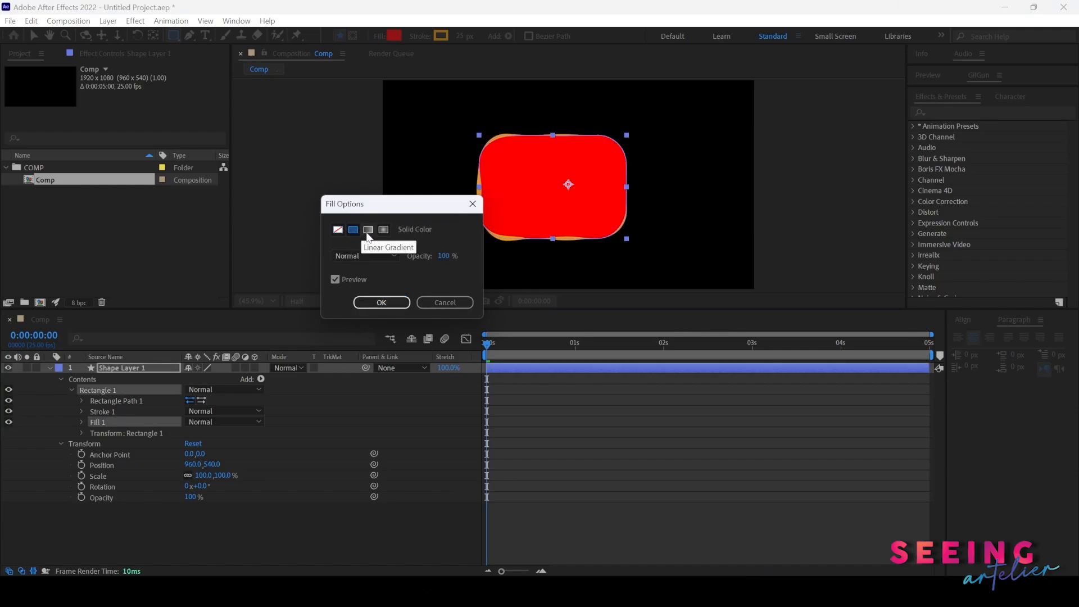
click(368, 231)
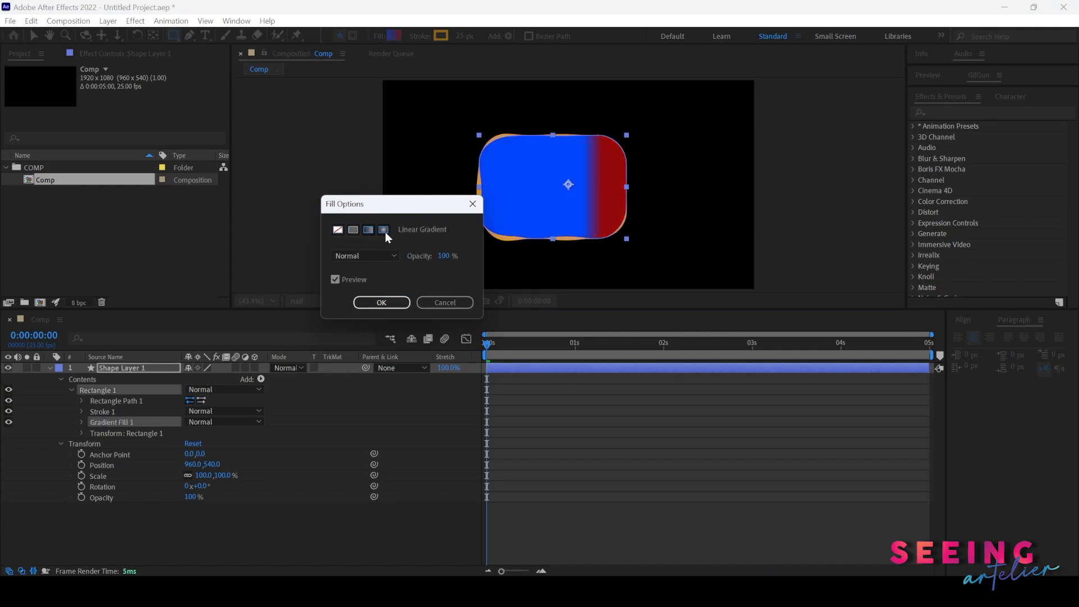
click(384, 231)
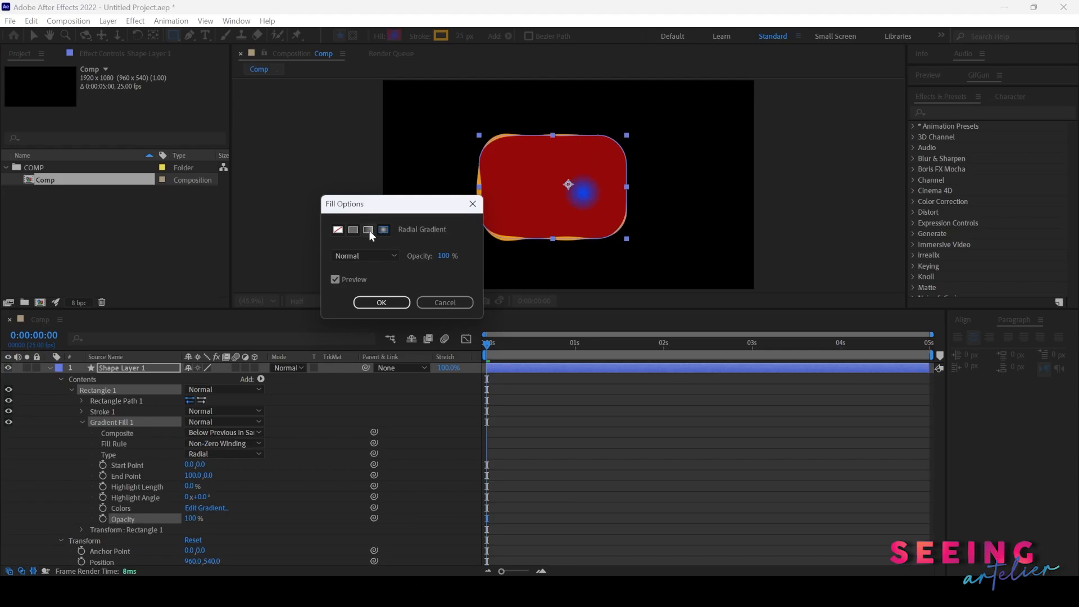
click(365, 230)
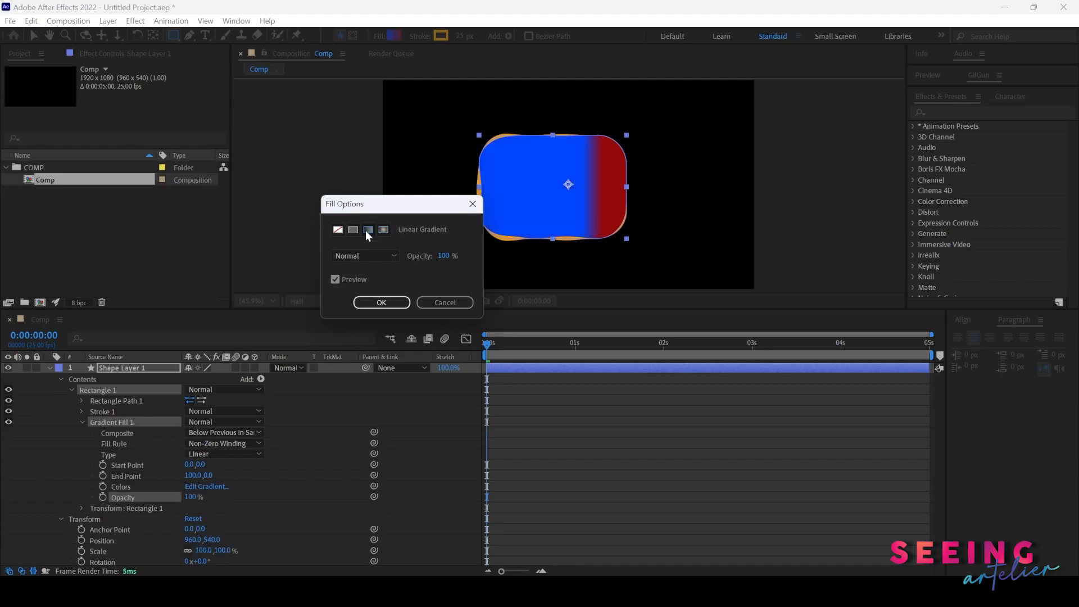
click(382, 304)
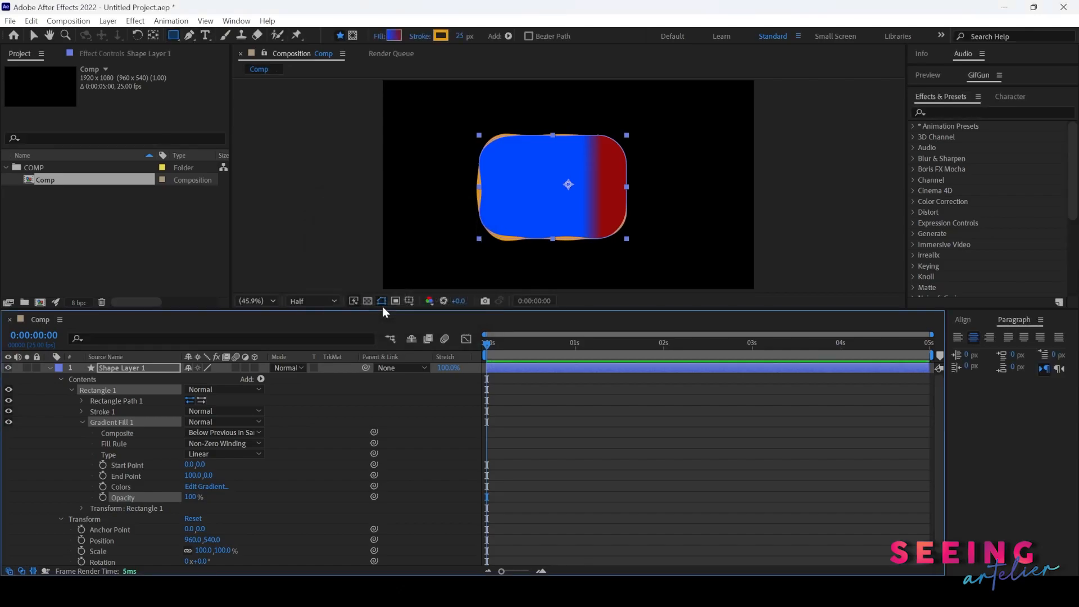
Slant and stretch the linear gradient across the rectangle, placing its start point at about -751, 203 and its end point at about 255, -57
click(34, 37)
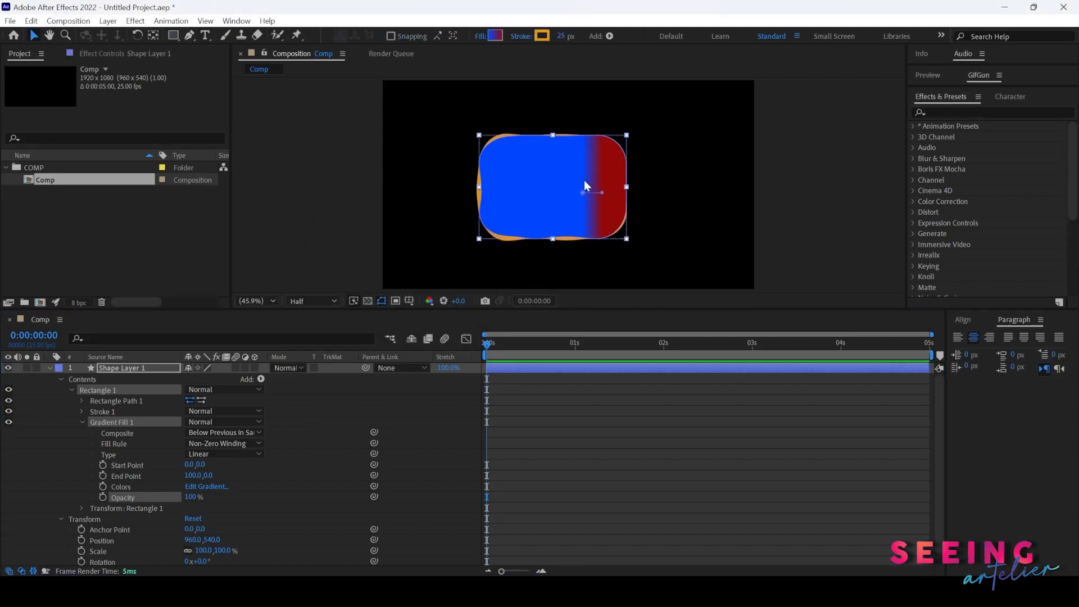
drag(583, 193, 464, 194)
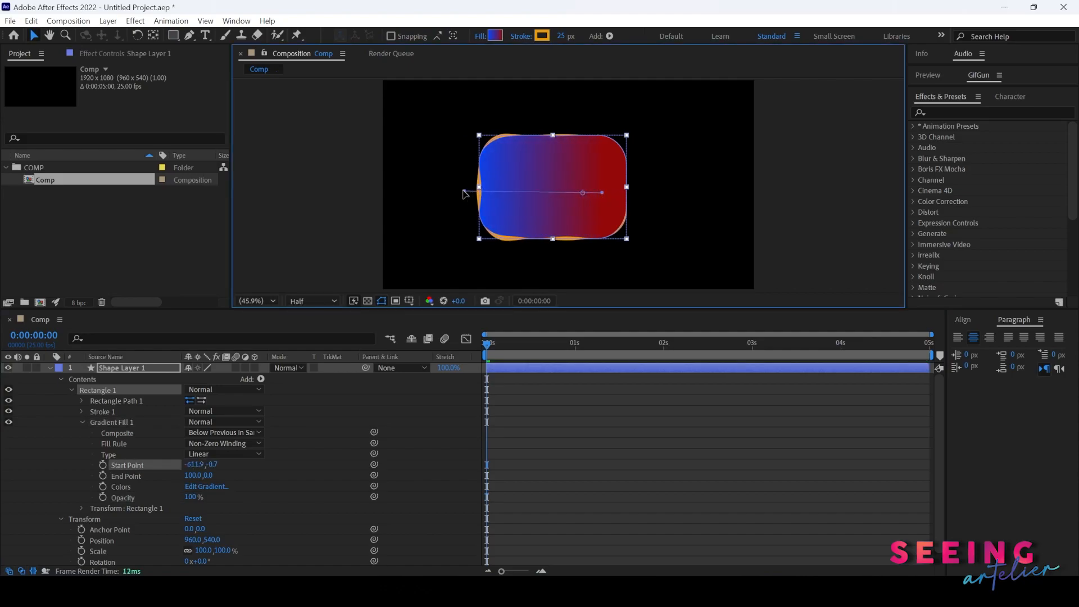
drag(602, 192, 661, 175)
drag(466, 191, 418, 236)
drag(661, 176, 631, 182)
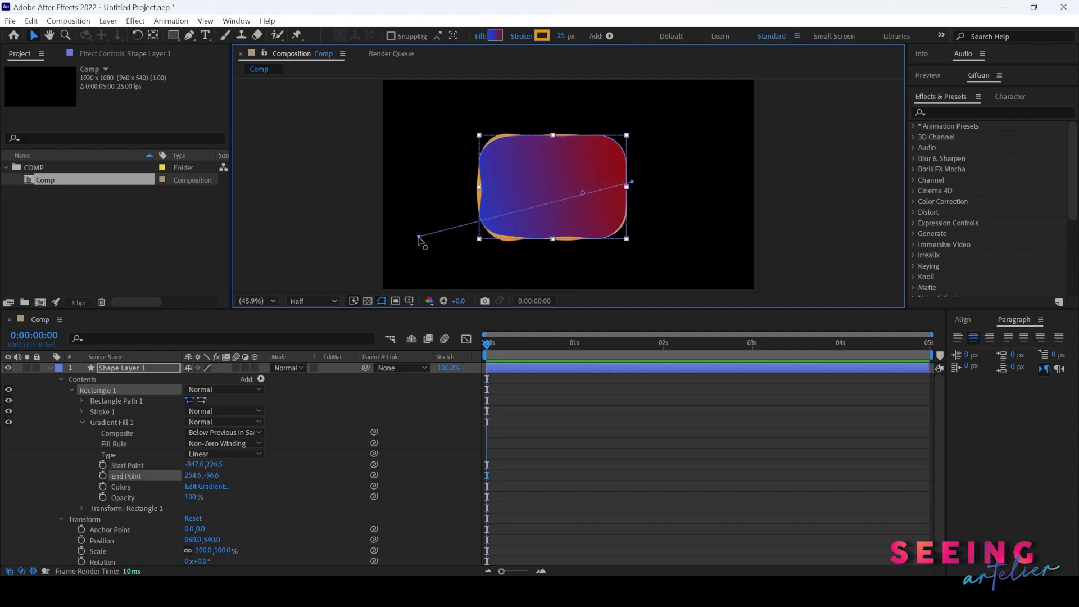
drag(418, 236, 438, 231)
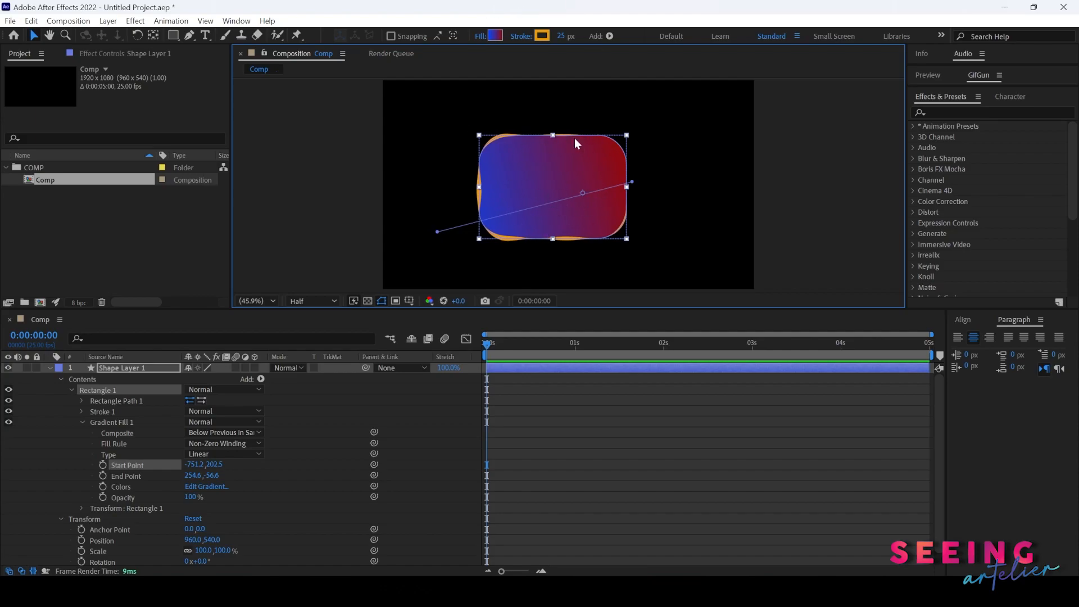
Change the end colour of the rectangle's gradient fill to cyan, 04D5F9
click(497, 36)
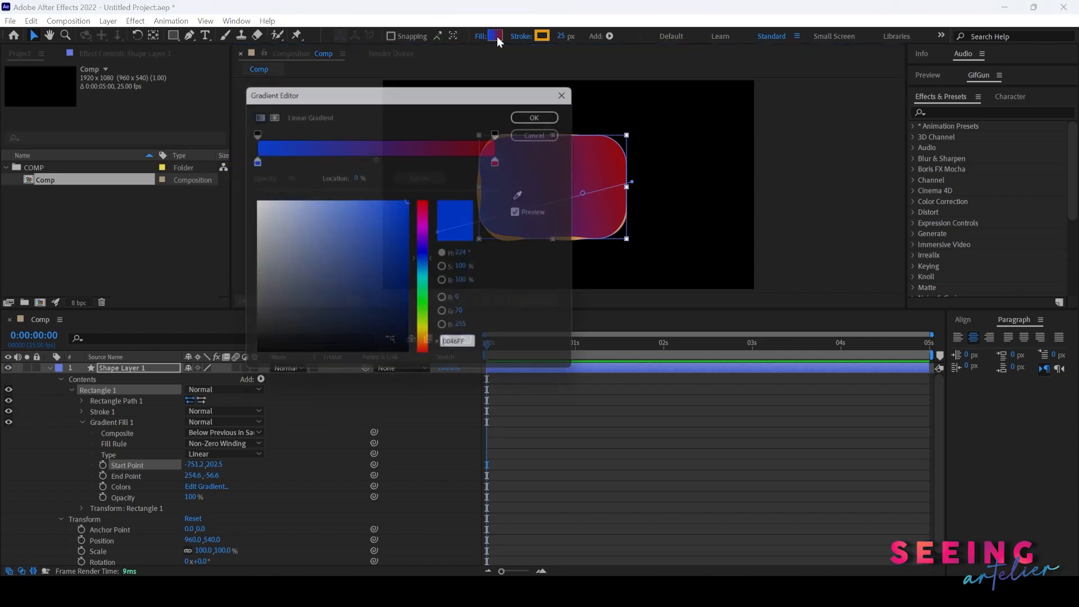
drag(473, 92, 543, 91)
click(574, 153)
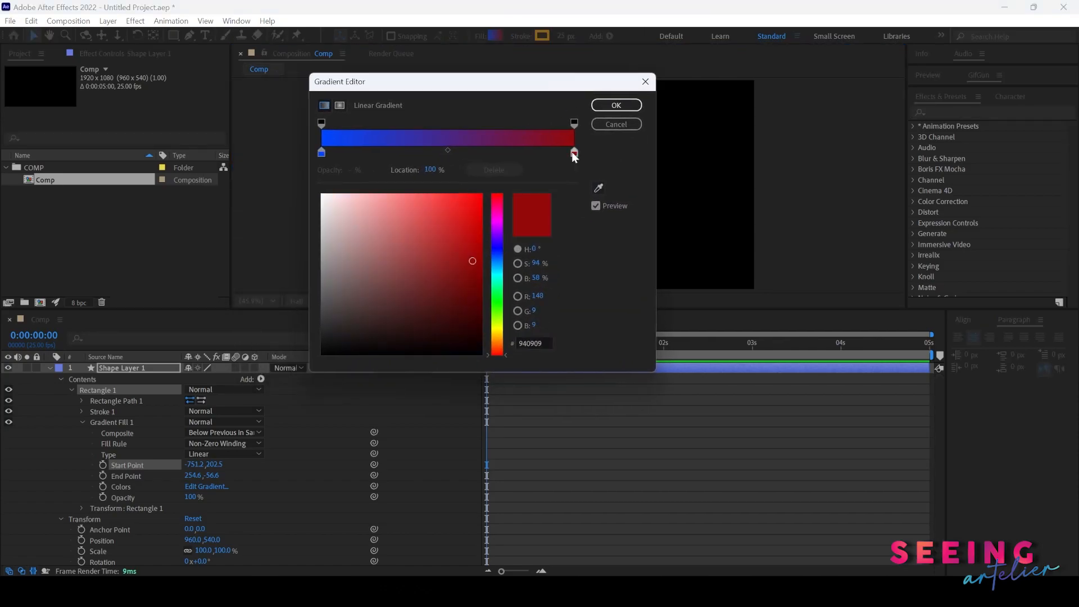
drag(496, 267, 494, 270)
click(482, 196)
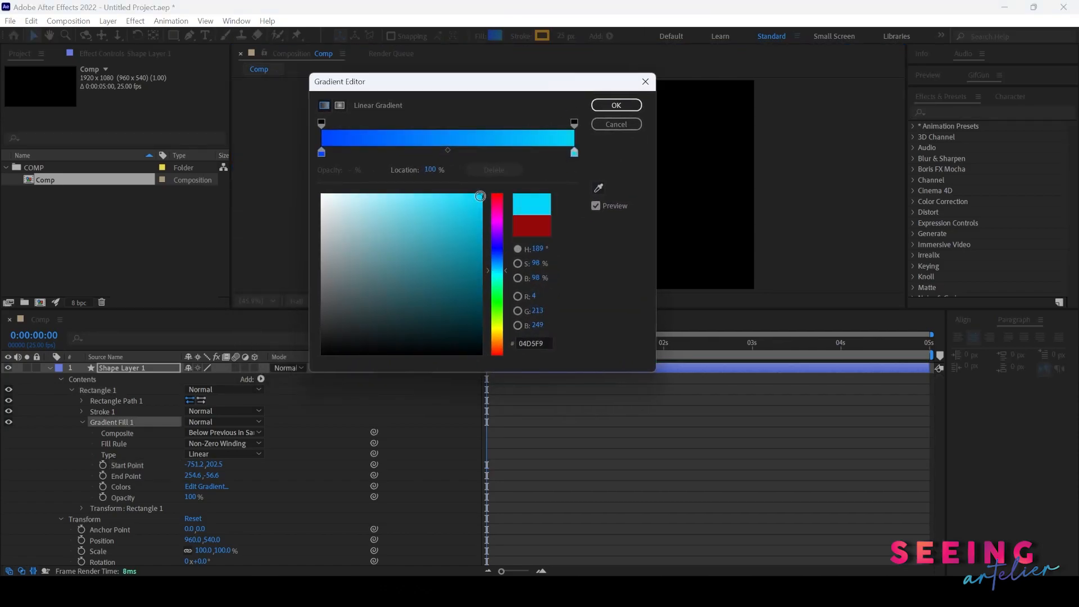
click(622, 104)
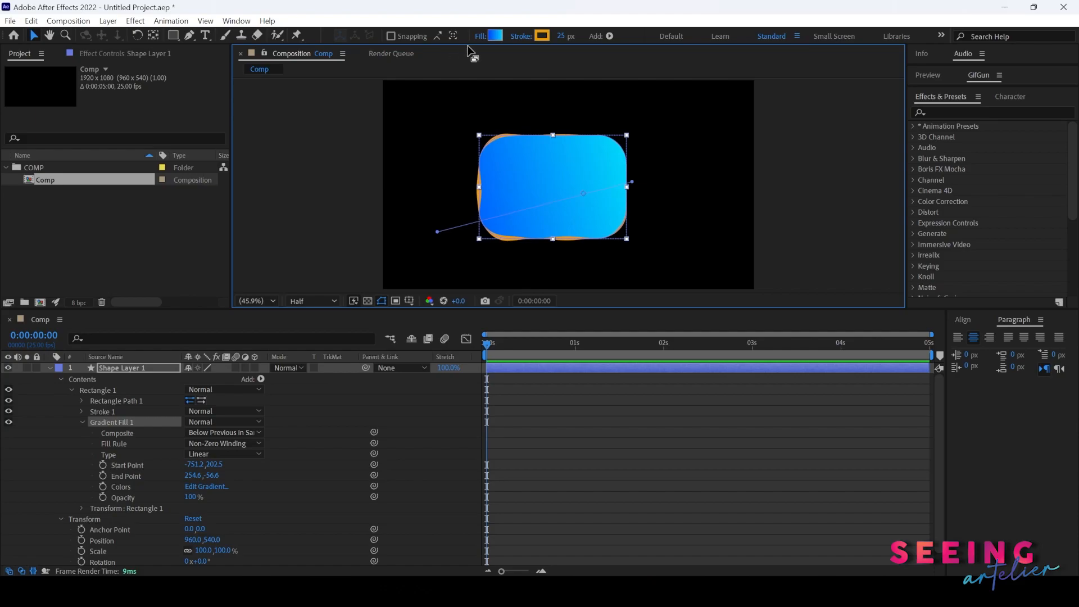
Try Linear and Radial Gradient as the rectangle's stroke type and return it to Solid Color with Normal blending
click(522, 35)
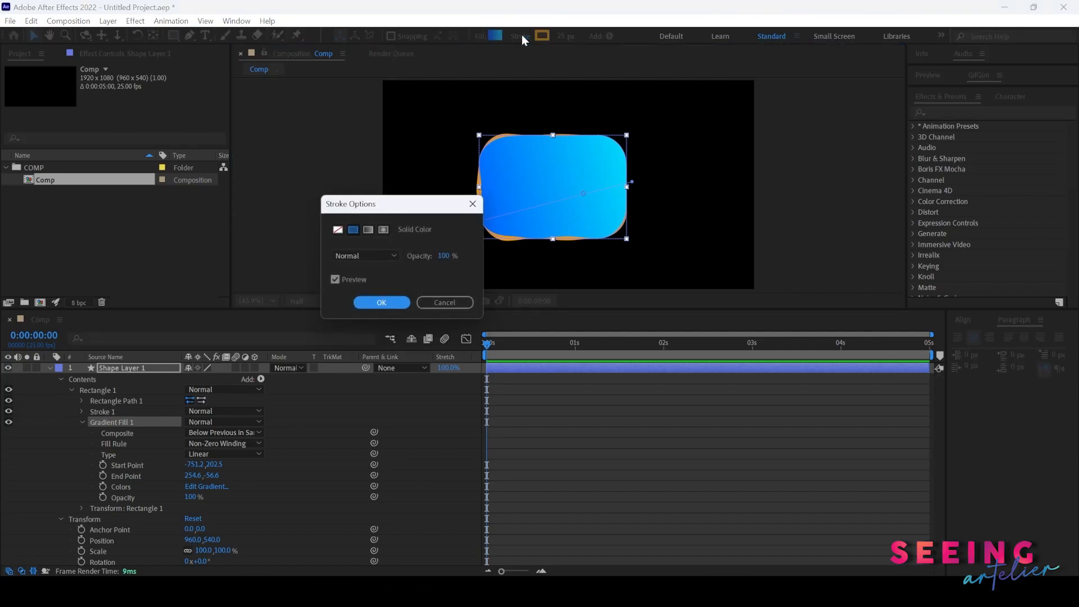
click(368, 229)
click(383, 229)
click(353, 229)
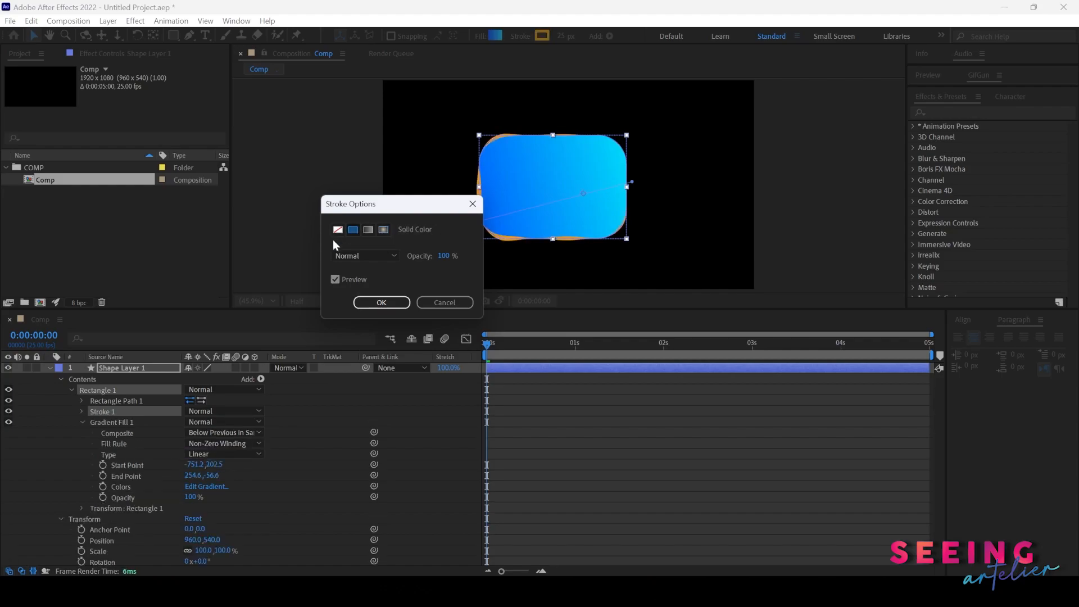
click(349, 256)
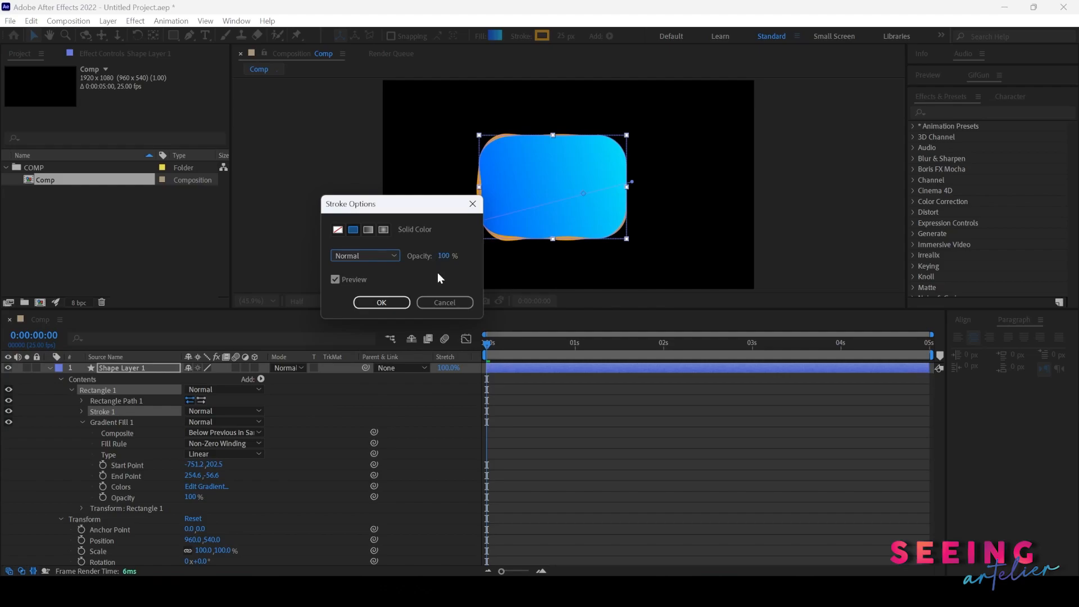
click(381, 303)
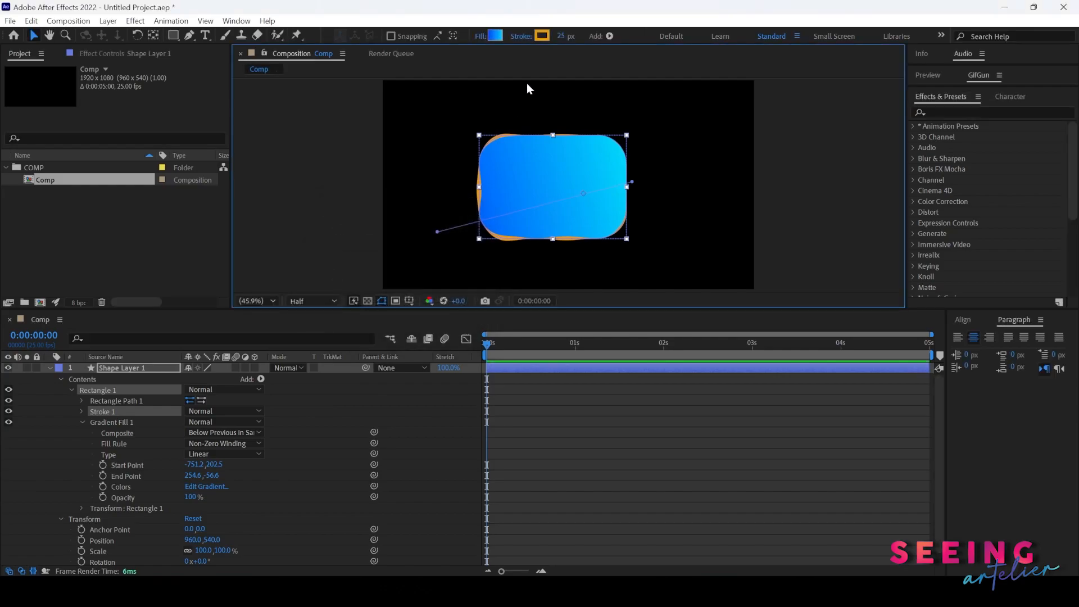
Keep the rectangle's orange stroke colour, EB9A03, and set its stroke width to 34 px
click(541, 37)
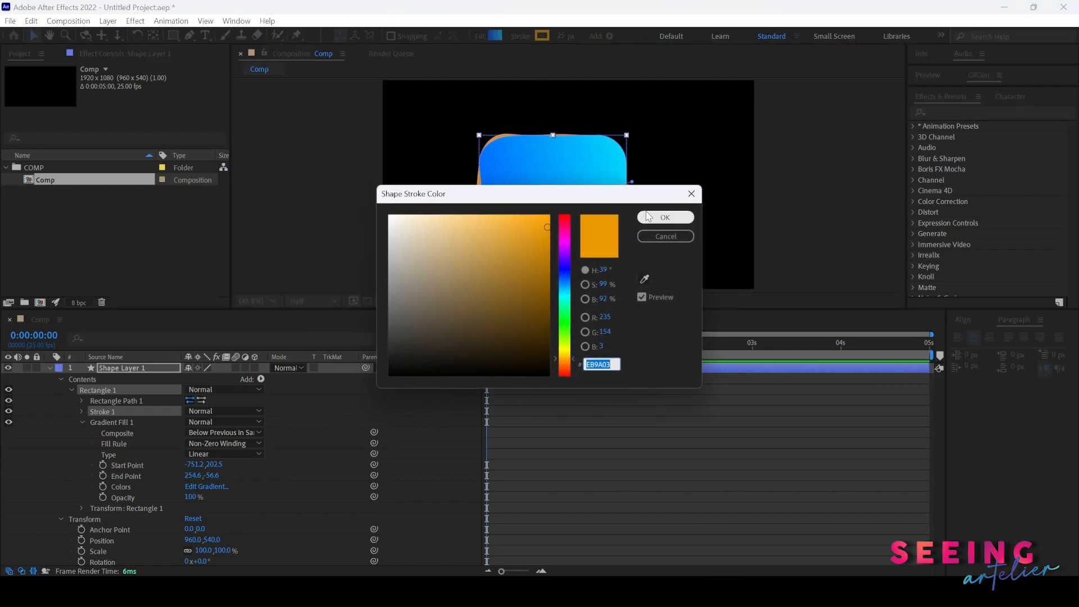
click(650, 218)
drag(563, 36, 570, 37)
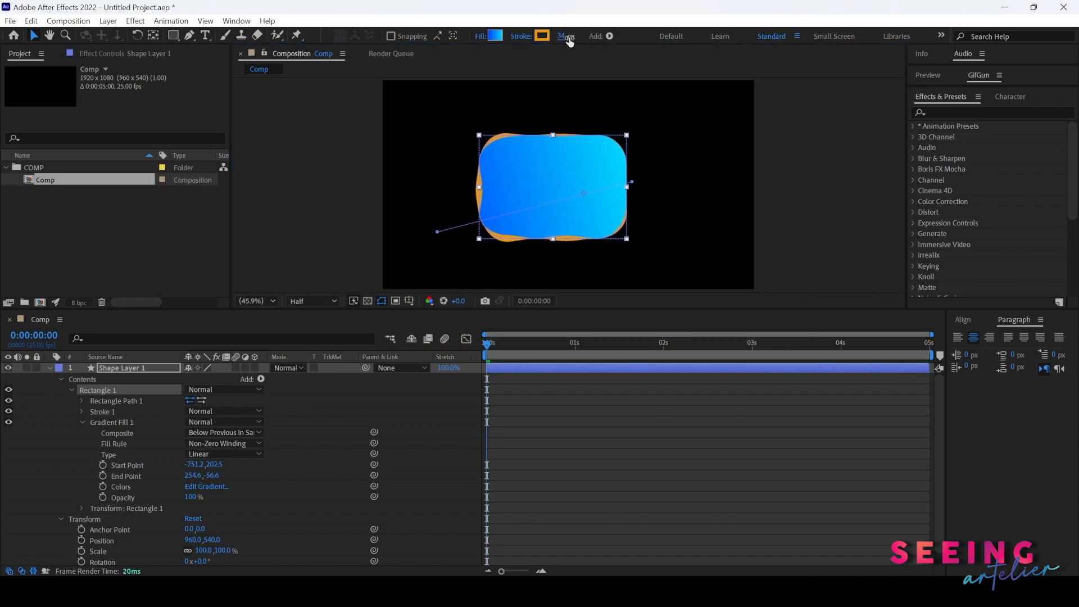
click(80, 423)
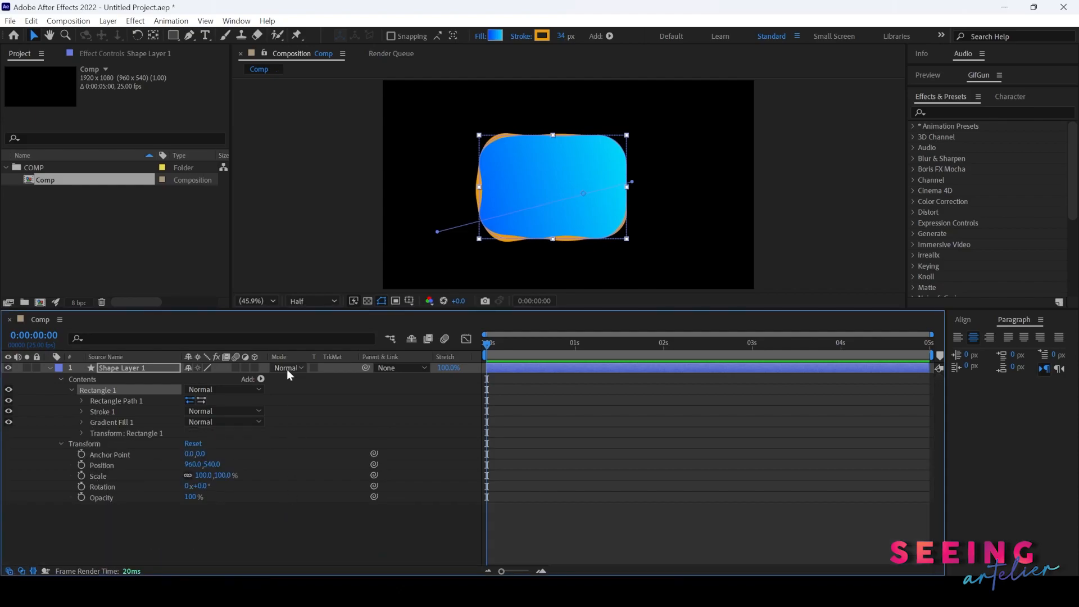
Draw a closed three-point curved shape beside the rectangle with the Pen tool, adding it to Shape Layer 1
click(125, 367)
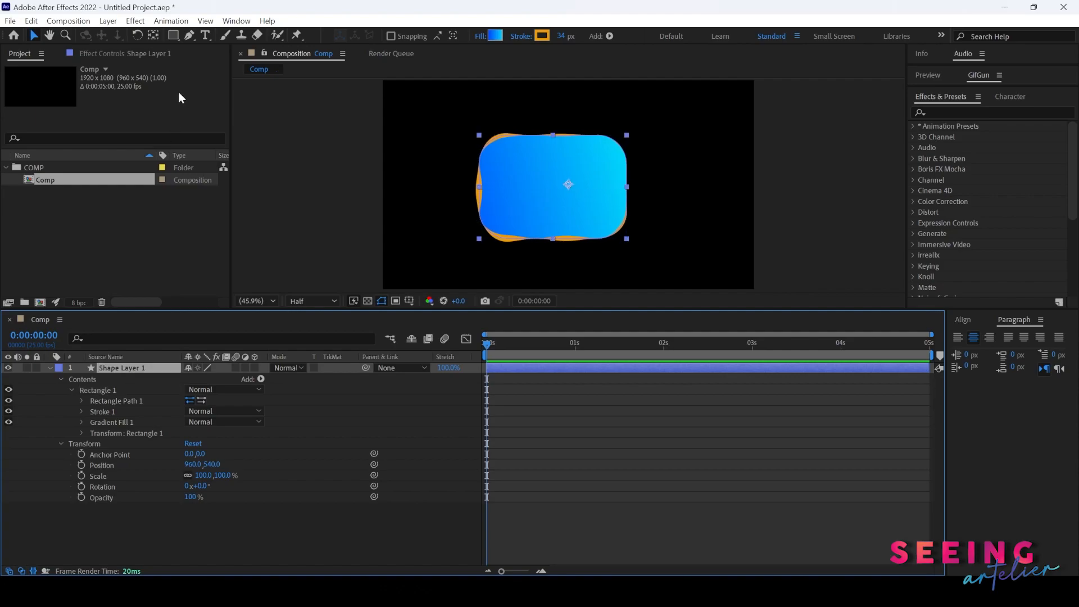
click(189, 36)
drag(704, 119, 661, 135)
drag(656, 253, 707, 276)
drag(751, 190, 759, 157)
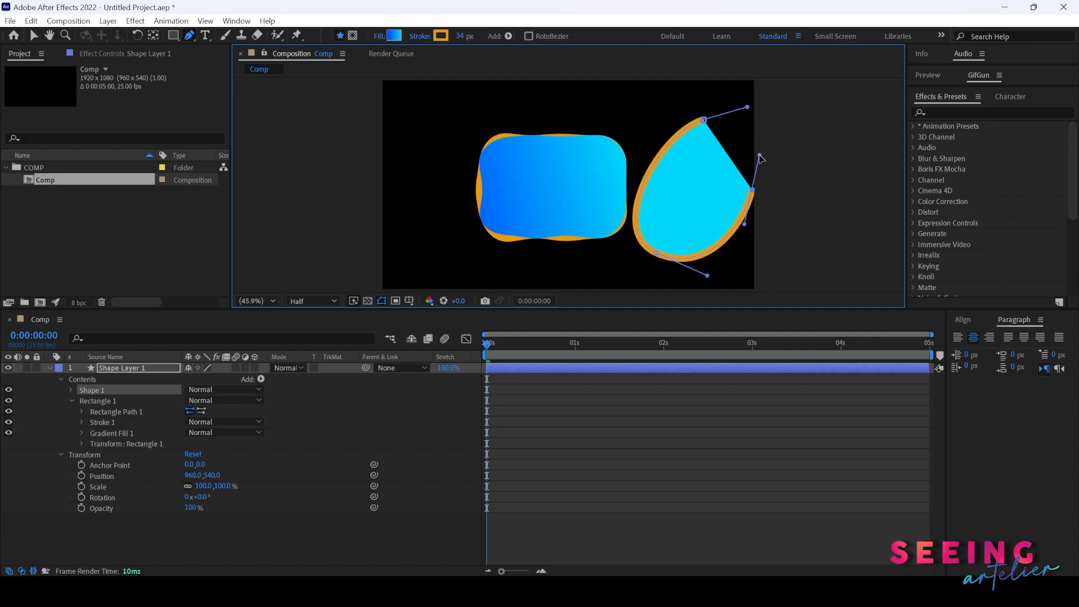
drag(760, 156, 722, 159)
click(704, 120)
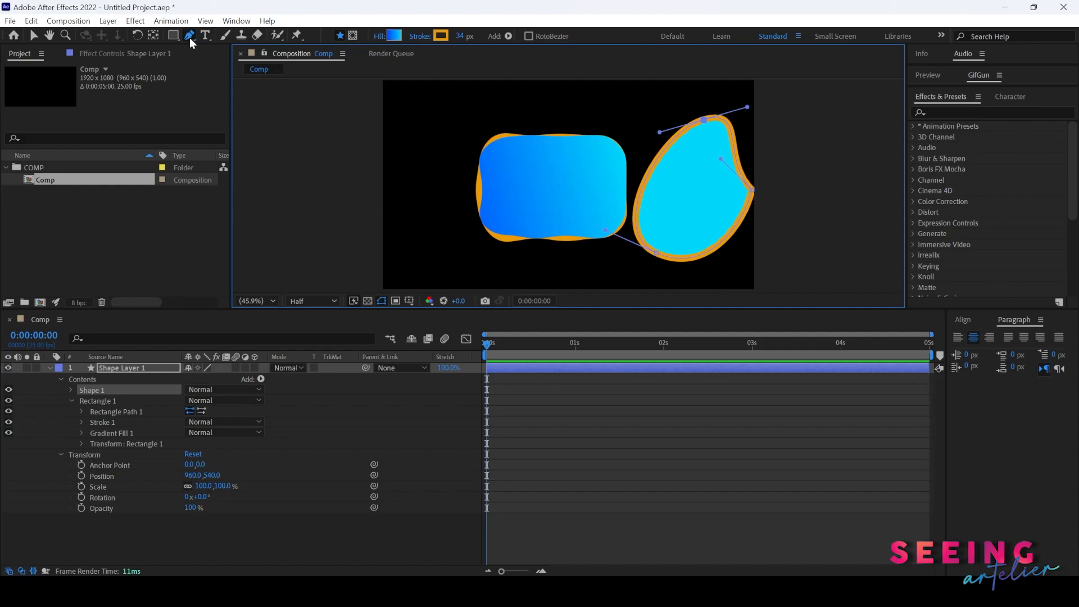
Reshape the pen-drawn shape into a bean outline with the Convert Vertex tool, smoothing its right point and bending the top point's handles
drag(190, 39, 239, 78)
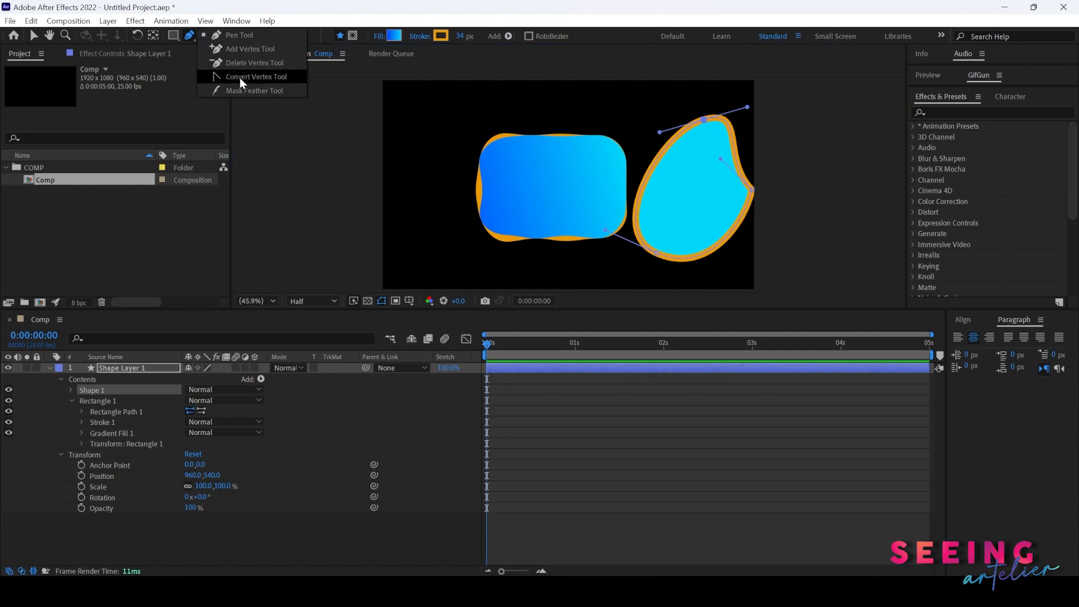
drag(239, 77, 240, 77)
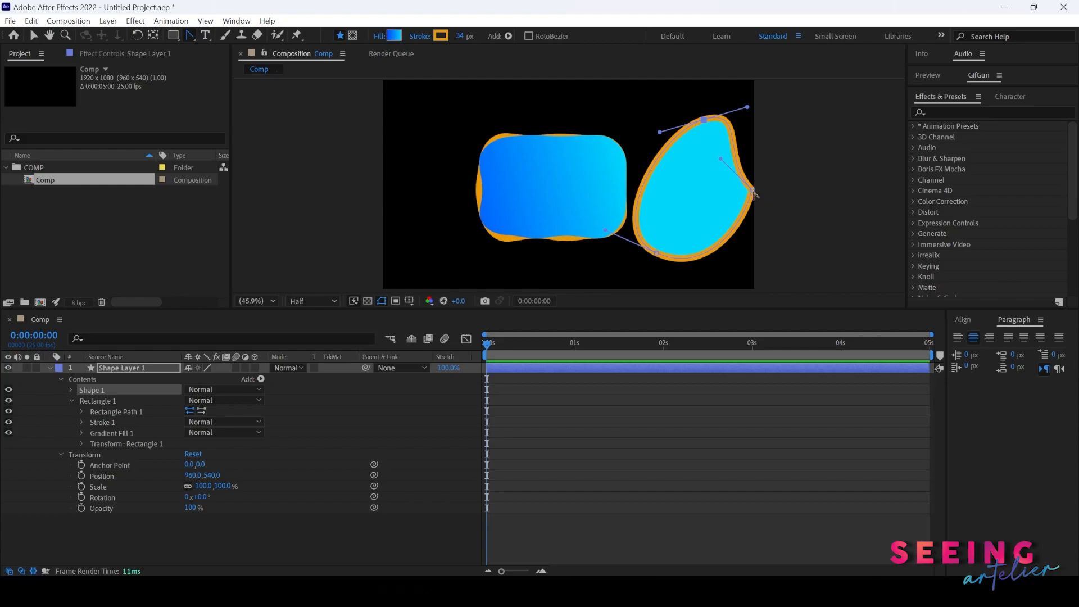
drag(754, 191, 755, 157)
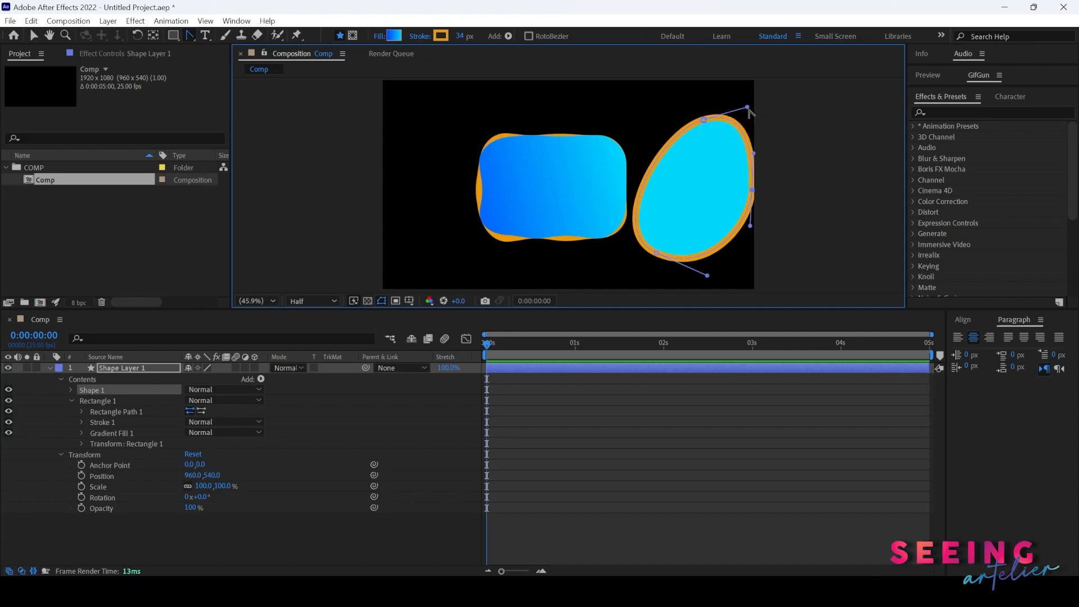
drag(748, 108, 732, 166)
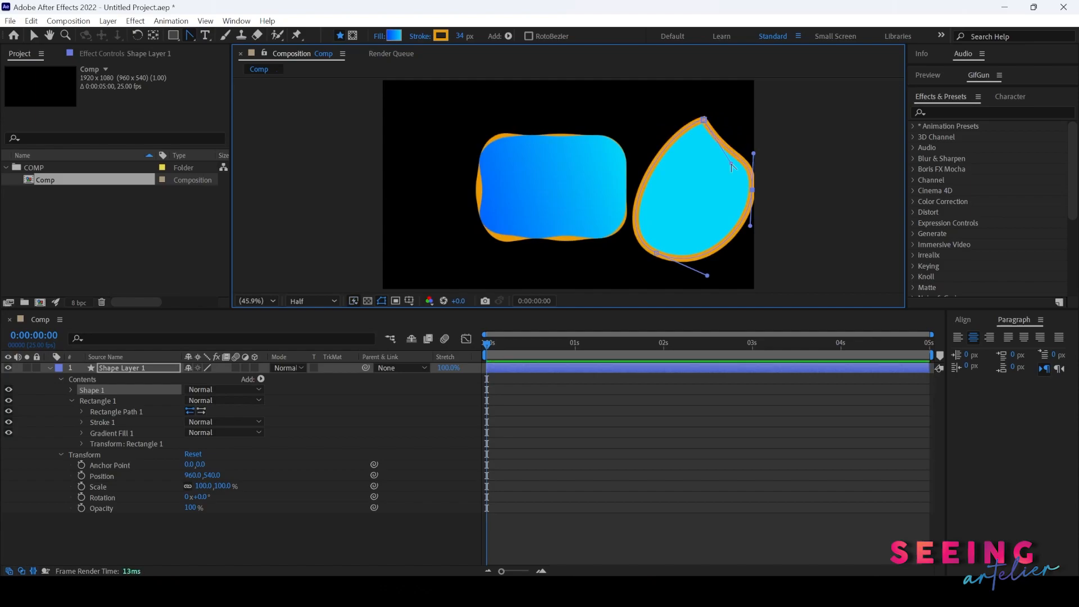
drag(704, 120, 709, 191)
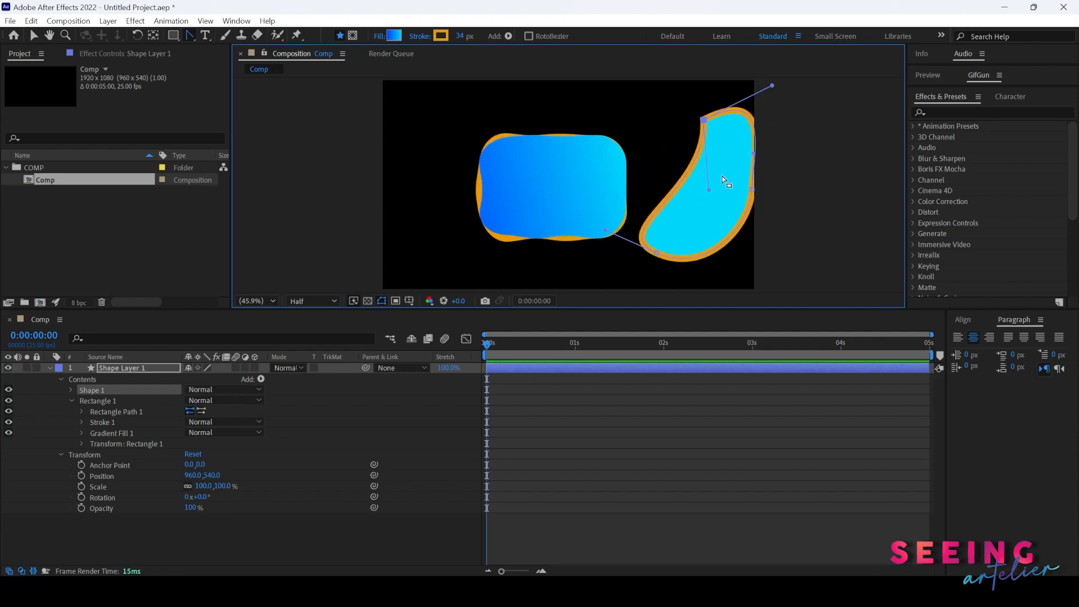
Move the three points of Shape 1's path to the left so the bean shape overlaps the rectangle's right edge
click(71, 389)
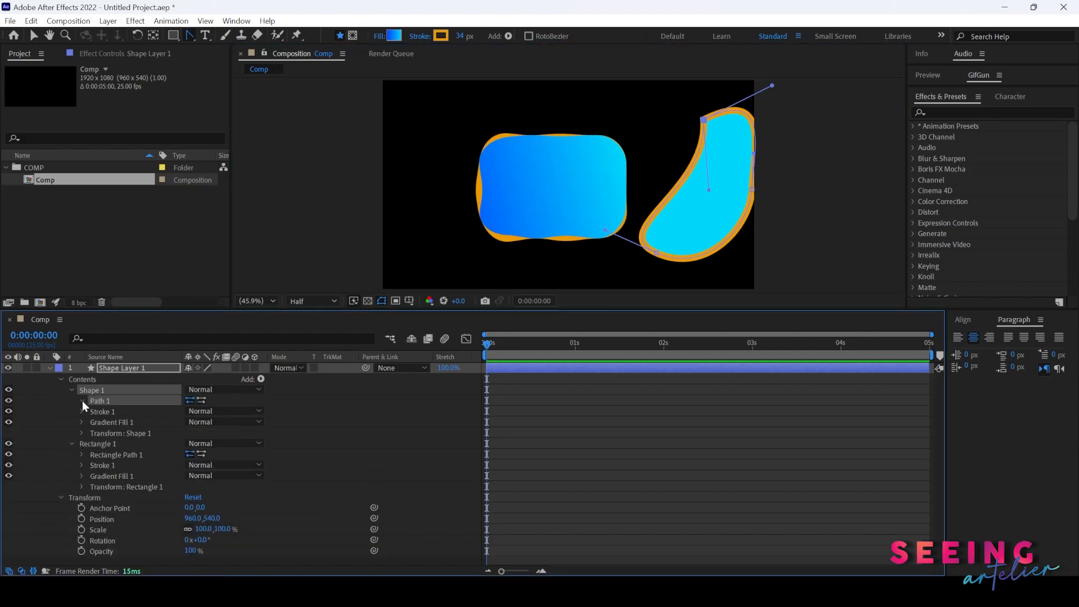
click(83, 401)
click(78, 411)
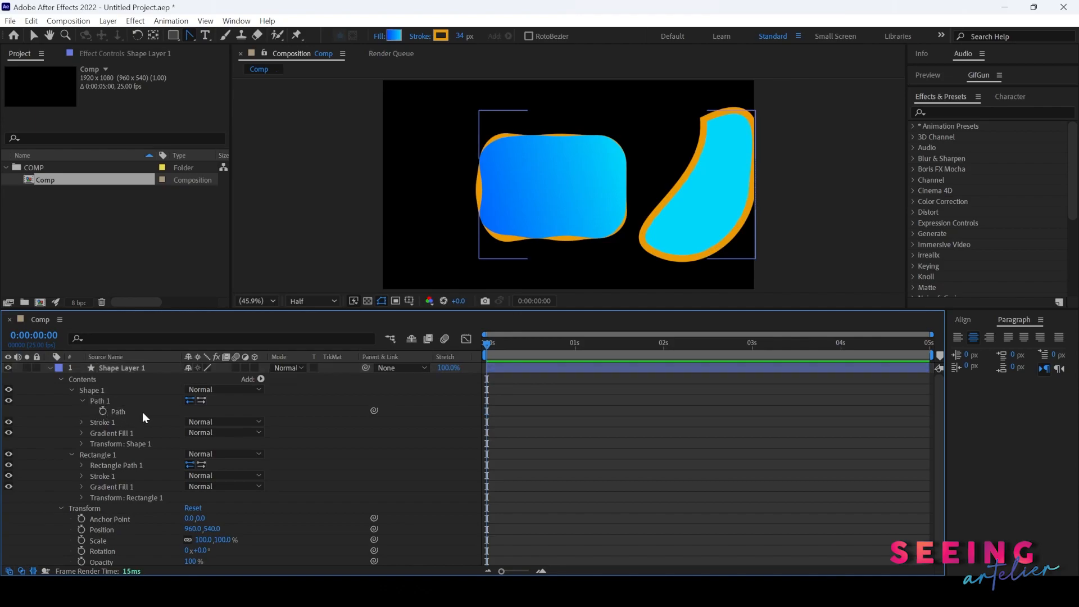
click(126, 411)
key(v)
drag(704, 119, 640, 144)
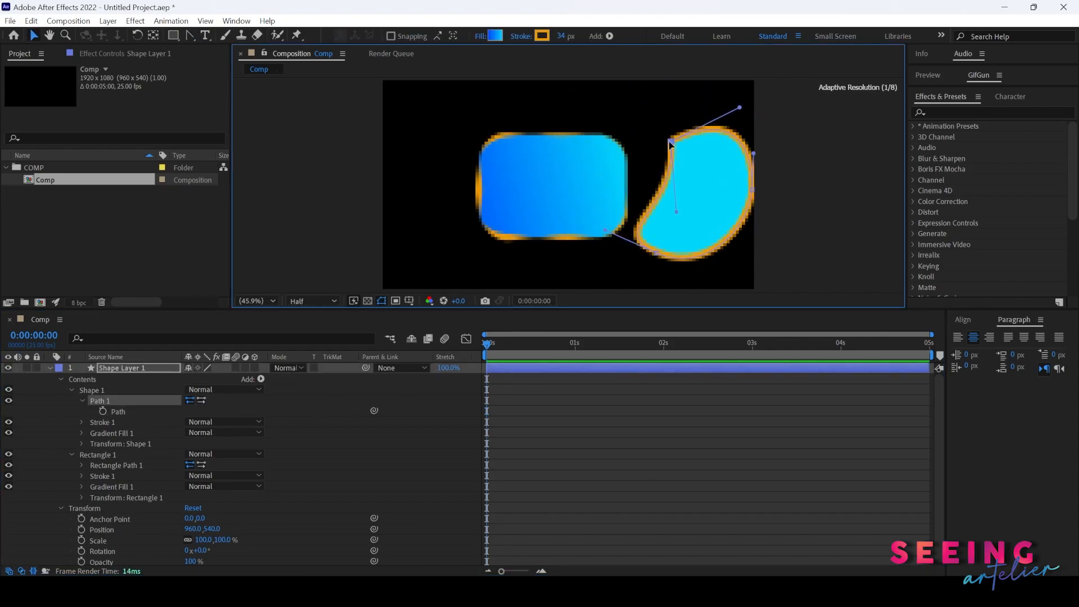
drag(710, 111, 636, 103)
drag(657, 253, 602, 269)
drag(752, 190, 705, 188)
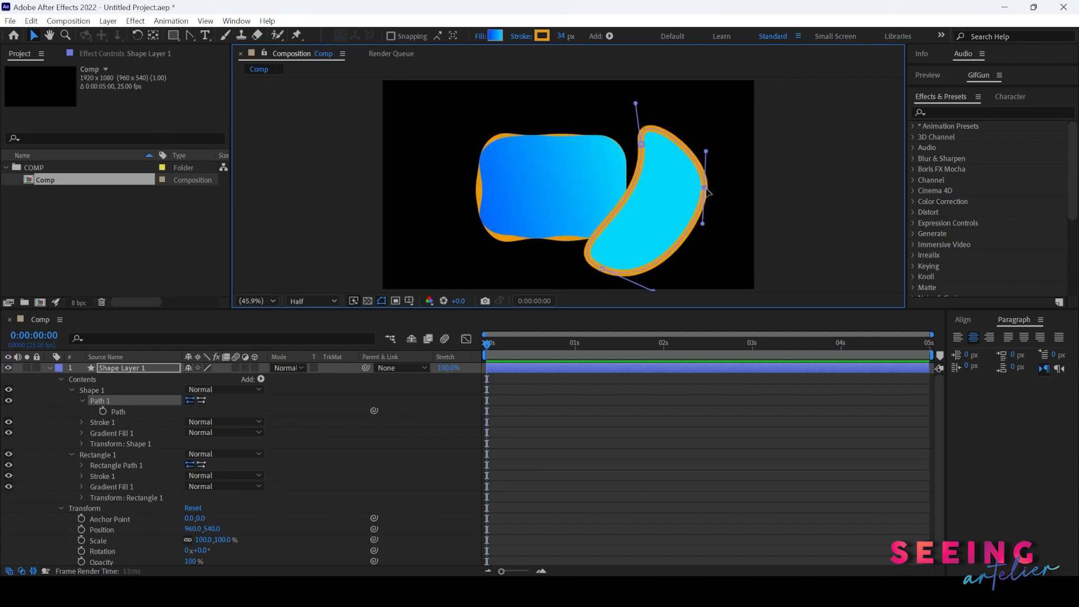
Convert Rectangle 1's rectangle path to a Bezier path
click(82, 466)
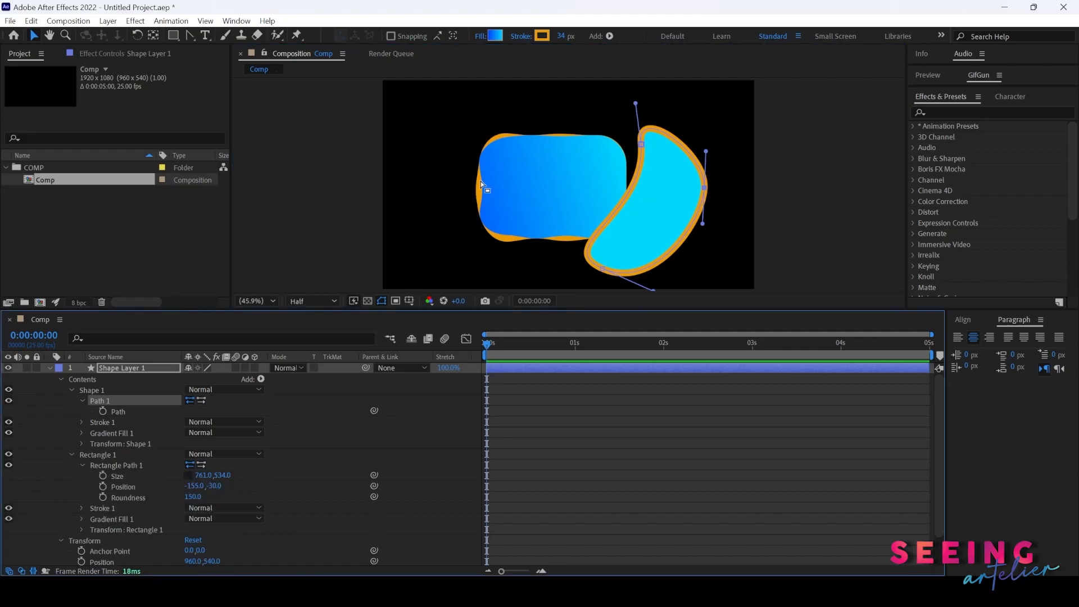
click(112, 466)
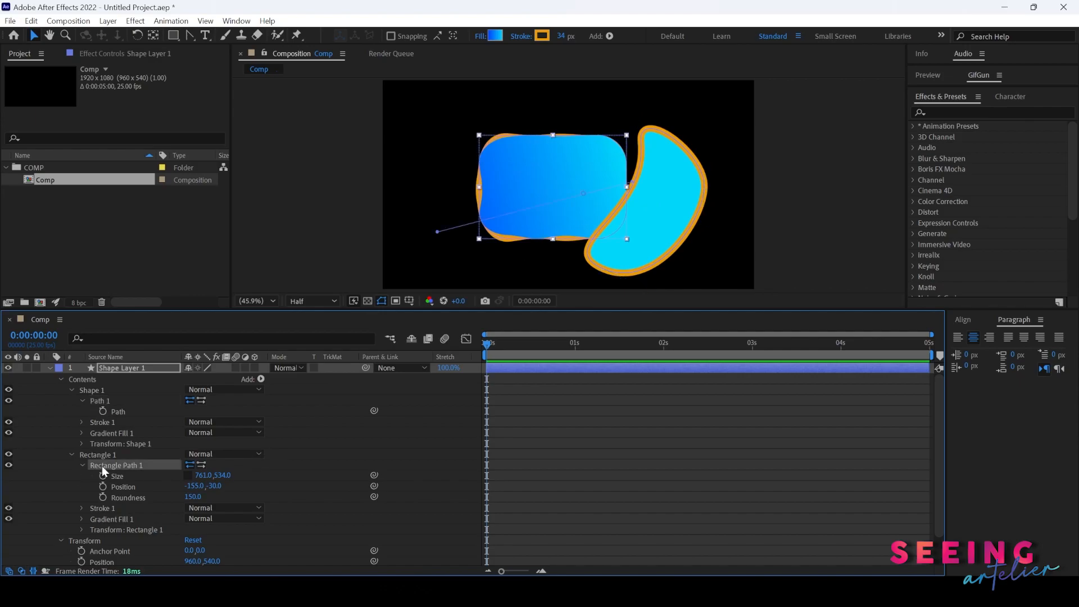
right_click(102, 467)
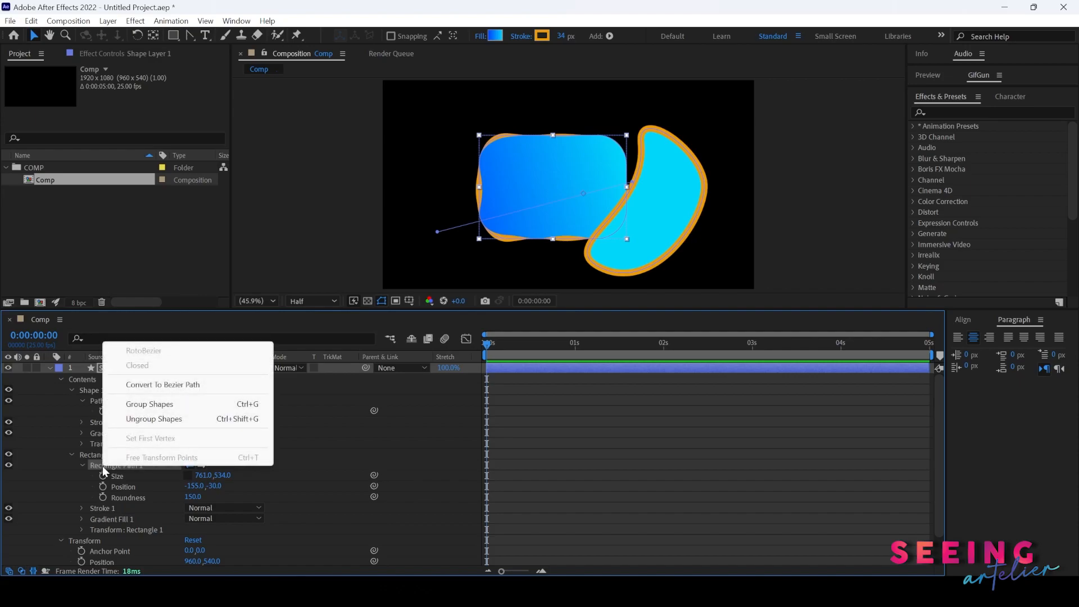
click(213, 386)
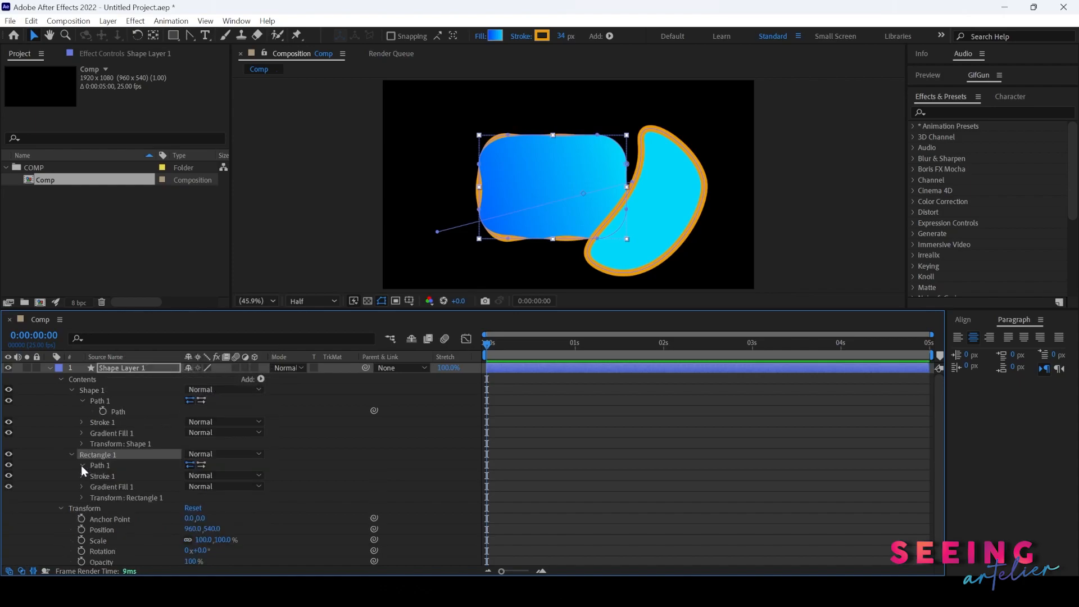
Pull the rectangle's lower-left, left and upper-left path points outward into an irregular pointed outline
drag(508, 238, 491, 252)
drag(479, 209, 445, 168)
drag(479, 164, 460, 126)
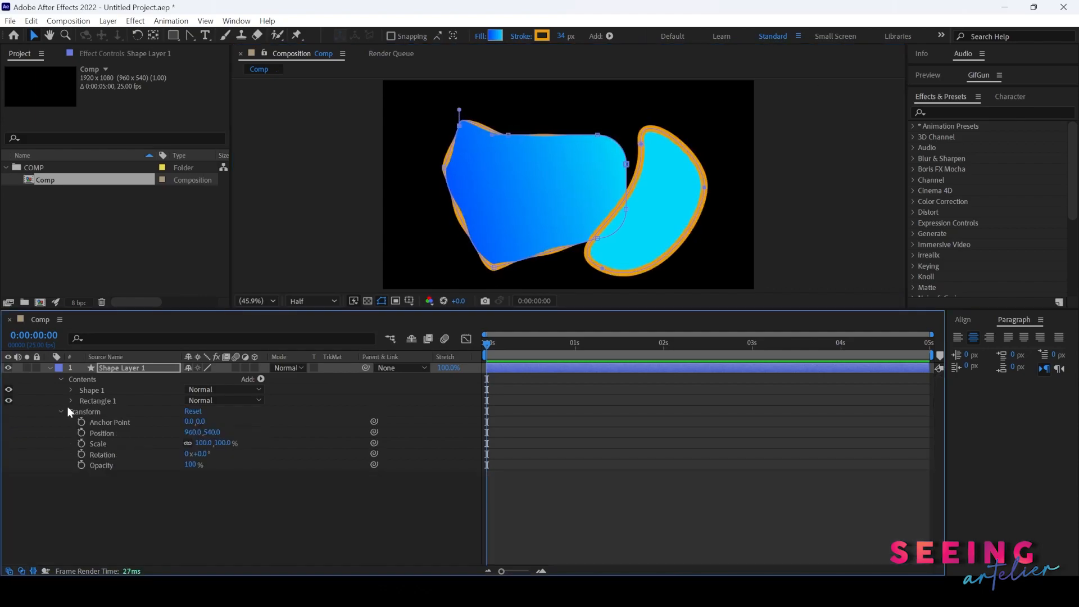
Move Rectangle 1 to -126, 41 with its own transform position, and shift the whole shape layer slightly left
click(71, 400)
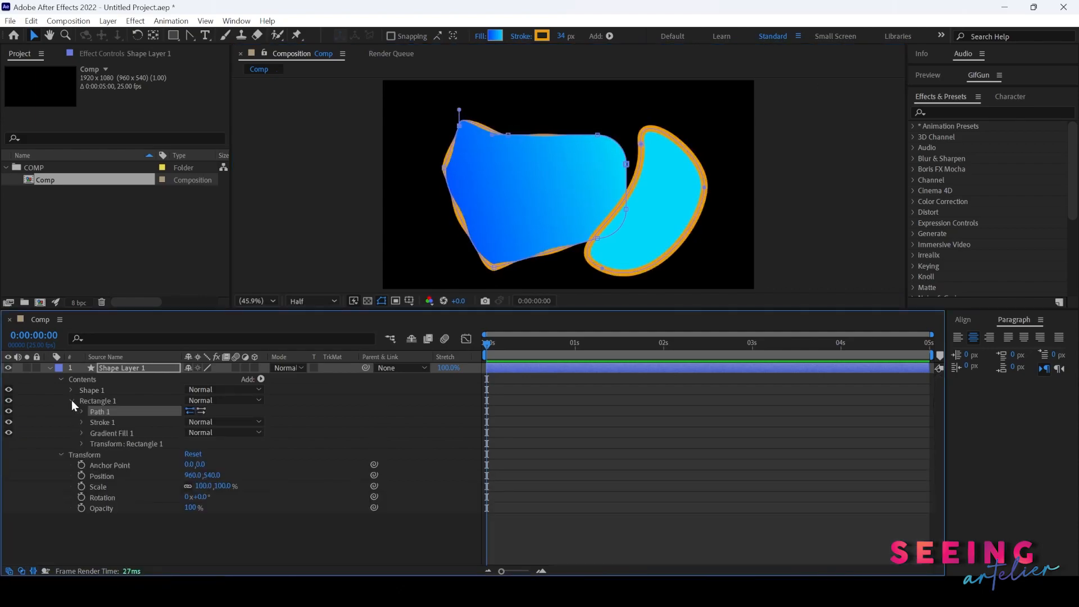
click(83, 444)
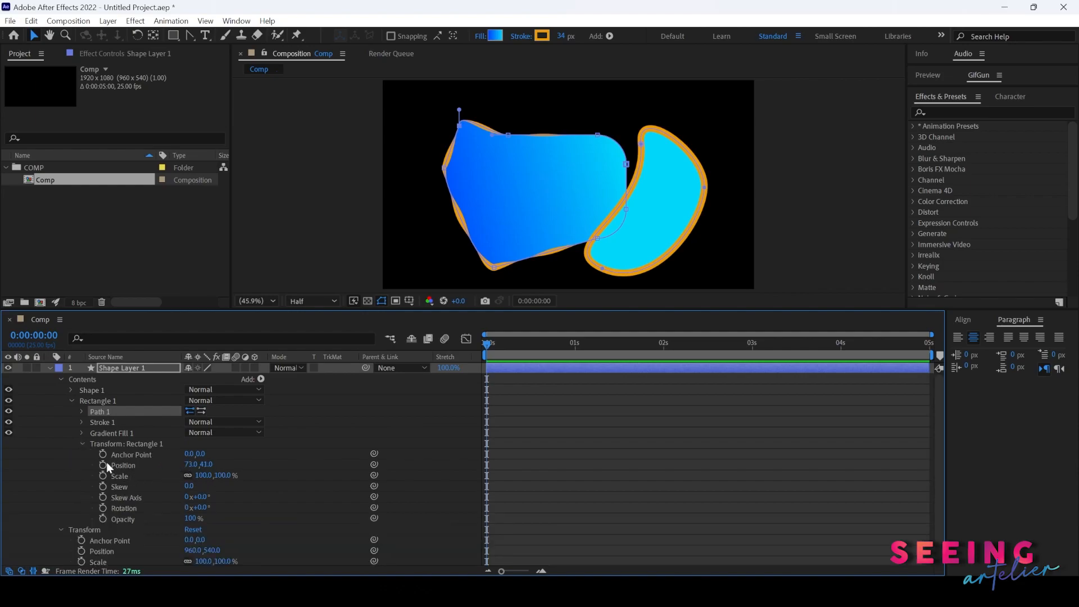
drag(190, 470, 115, 520)
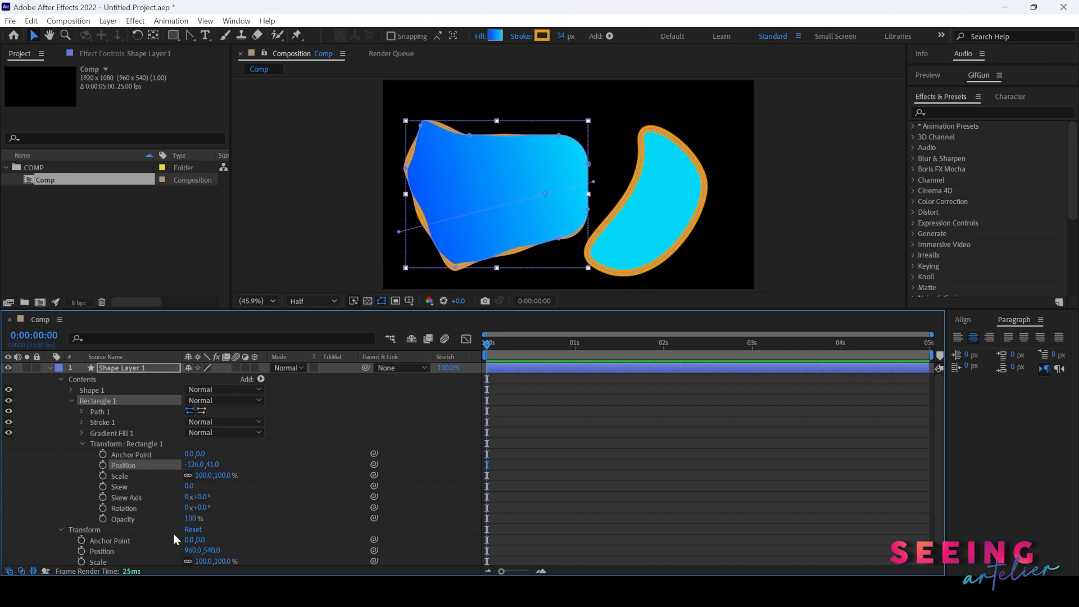
mouse_move(195, 554)
mouse_down()
mouse_move(101, 554)
mouse_move(273, 541)
mouse_move(106, 552)
mouse_move(181, 540)
mouse_up()
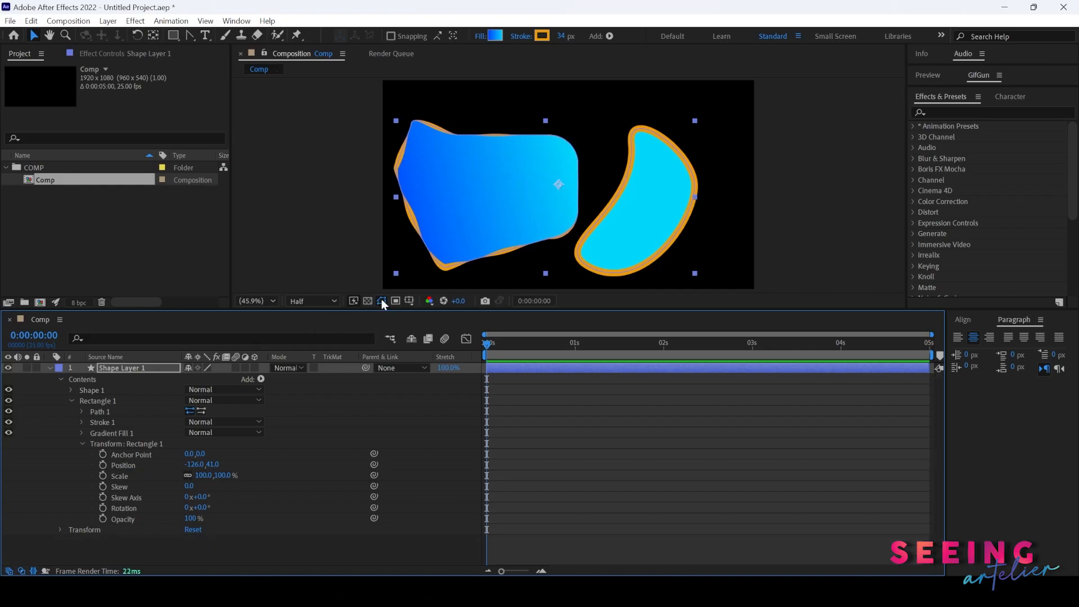
Turn mask and shape path visibility off and back on, with Rectangle 1's Path 1 selected and expanded
click(381, 301)
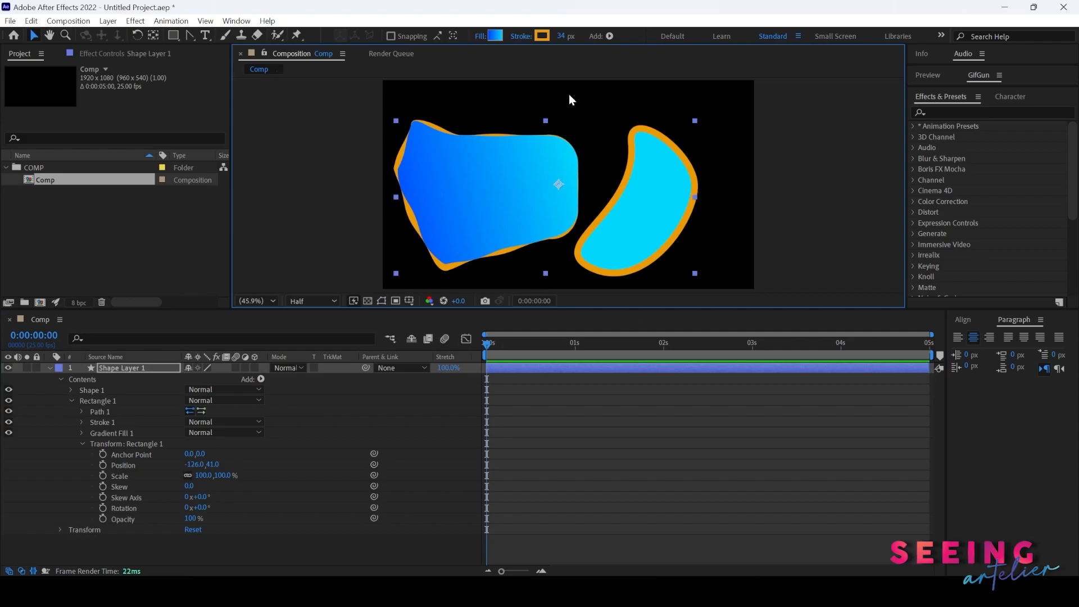
click(113, 444)
click(83, 444)
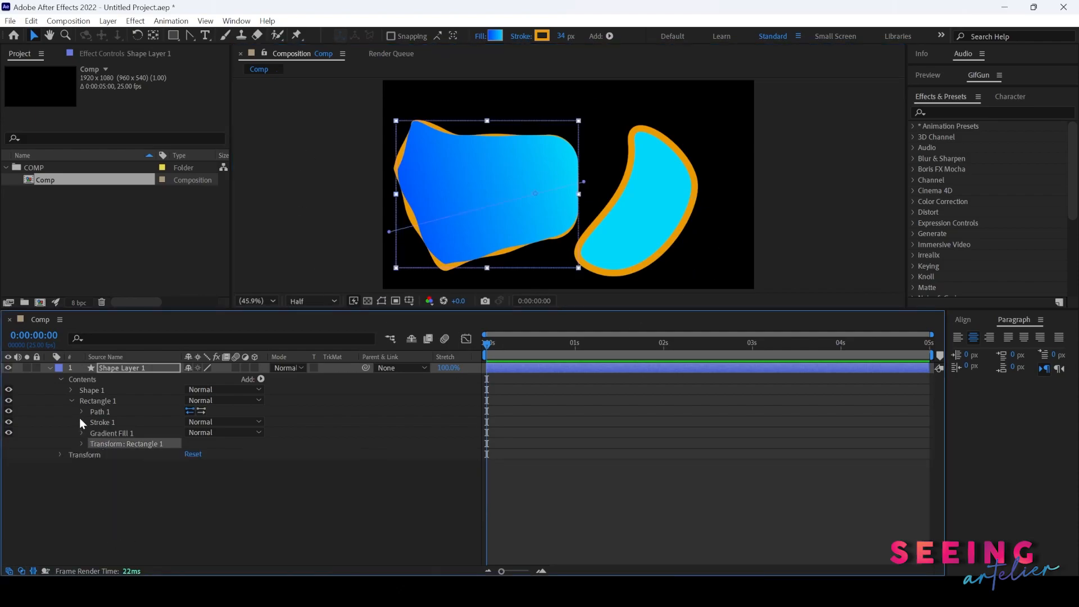
click(106, 413)
click(82, 413)
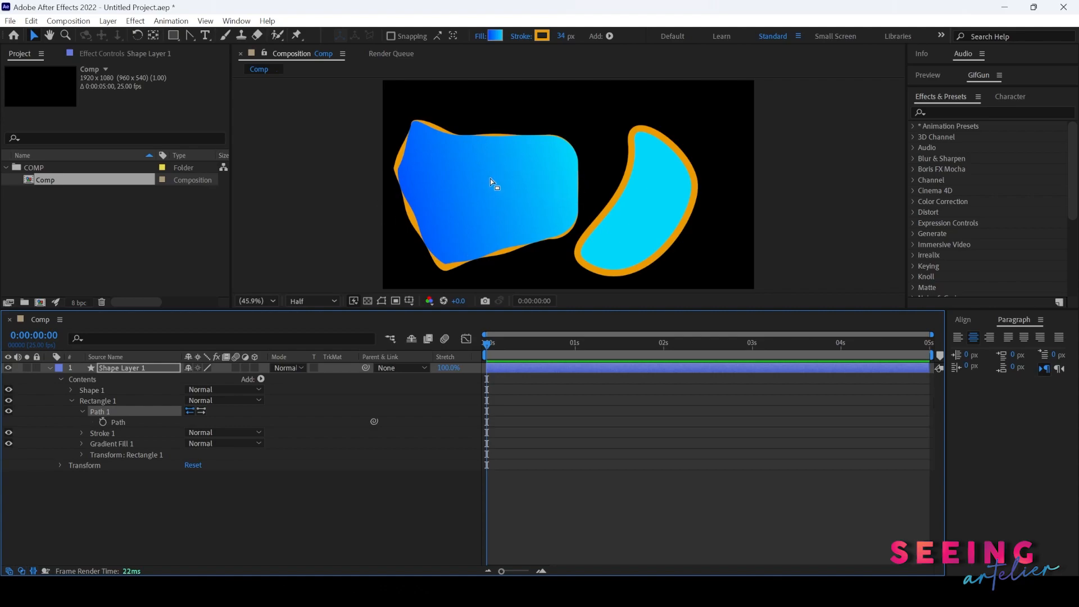
click(383, 301)
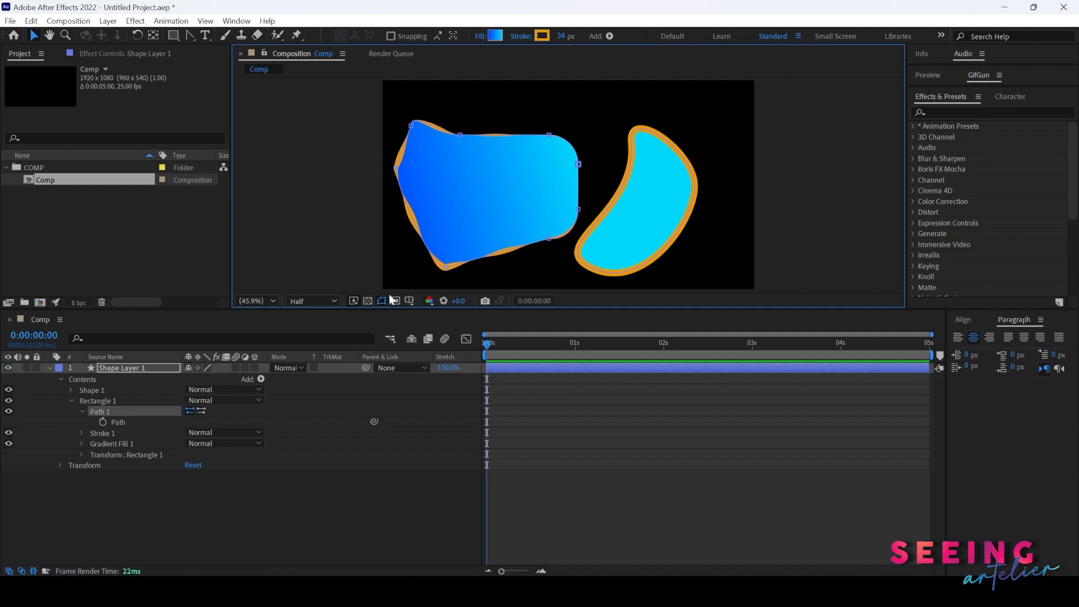
Nudge Rectangle 1's bottom-left point to the right and its two lower-right corner points slightly outward
drag(444, 269, 459, 269)
drag(550, 239, 551, 245)
drag(579, 211, 585, 207)
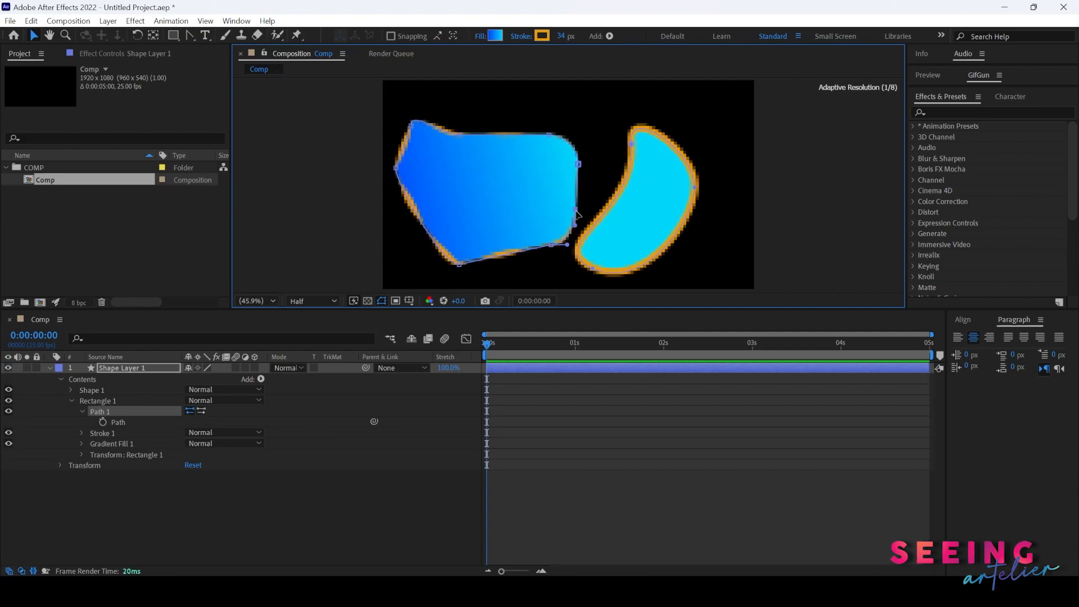
drag(586, 206, 590, 205)
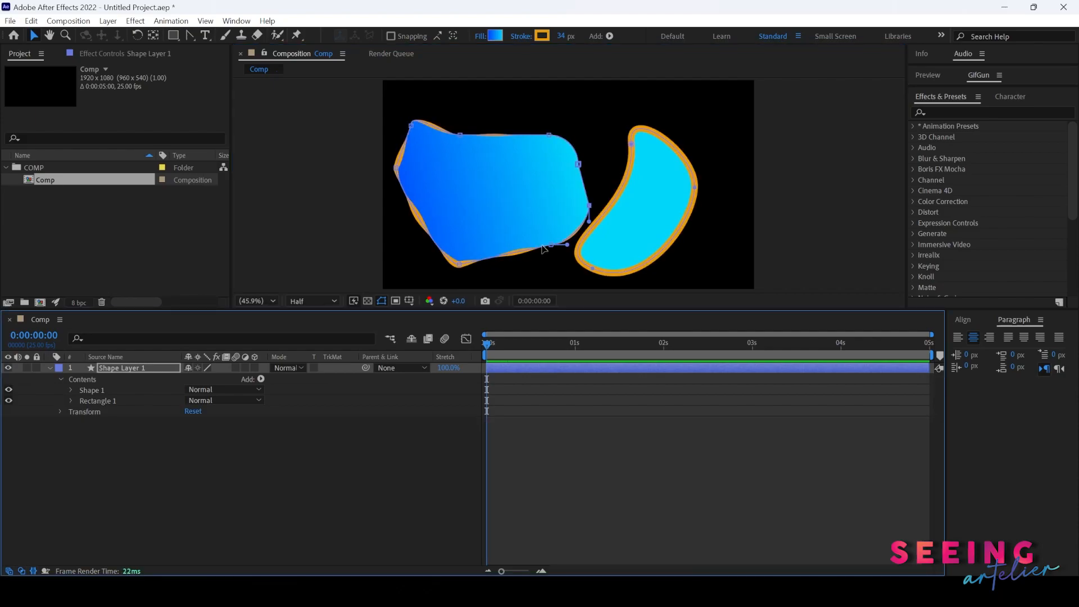
Add a Wiggle Paths operation to Shape Layer 1's contents and preview the animation
click(261, 381)
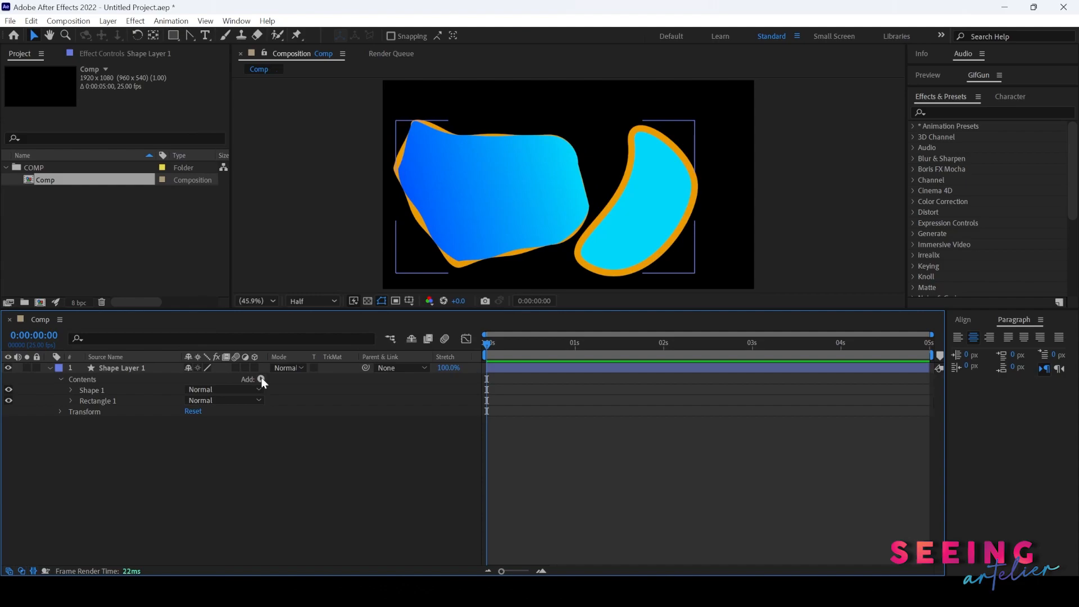
click(261, 381)
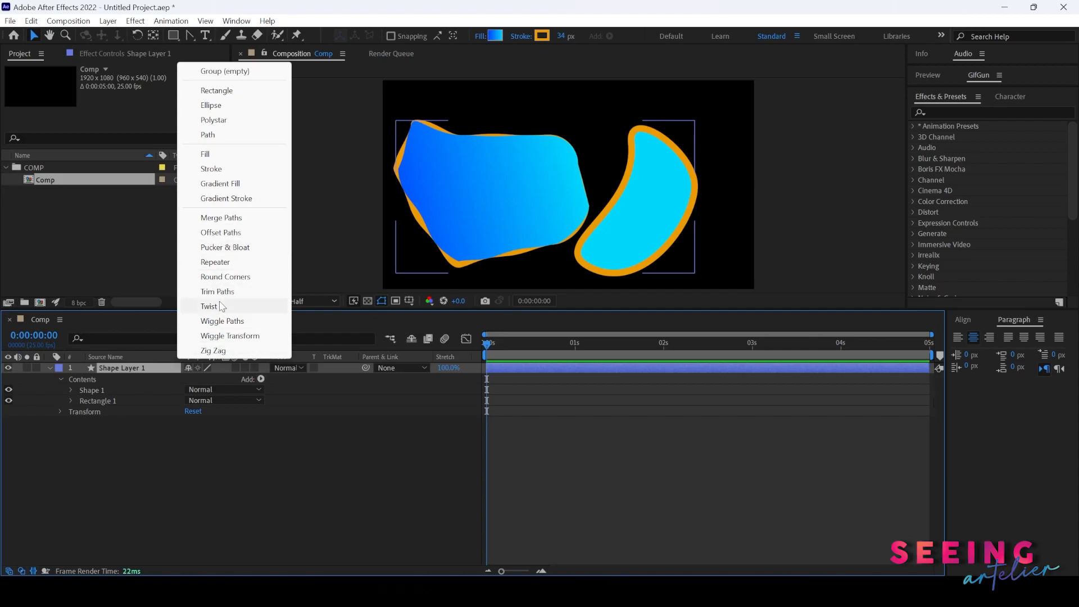
click(248, 322)
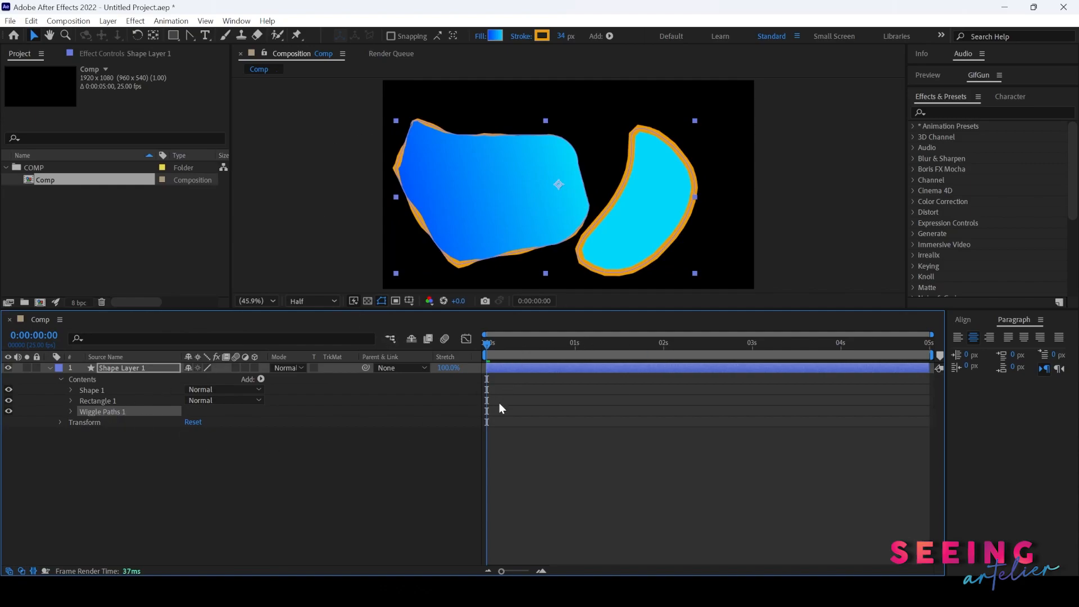
click(521, 485)
key(space)
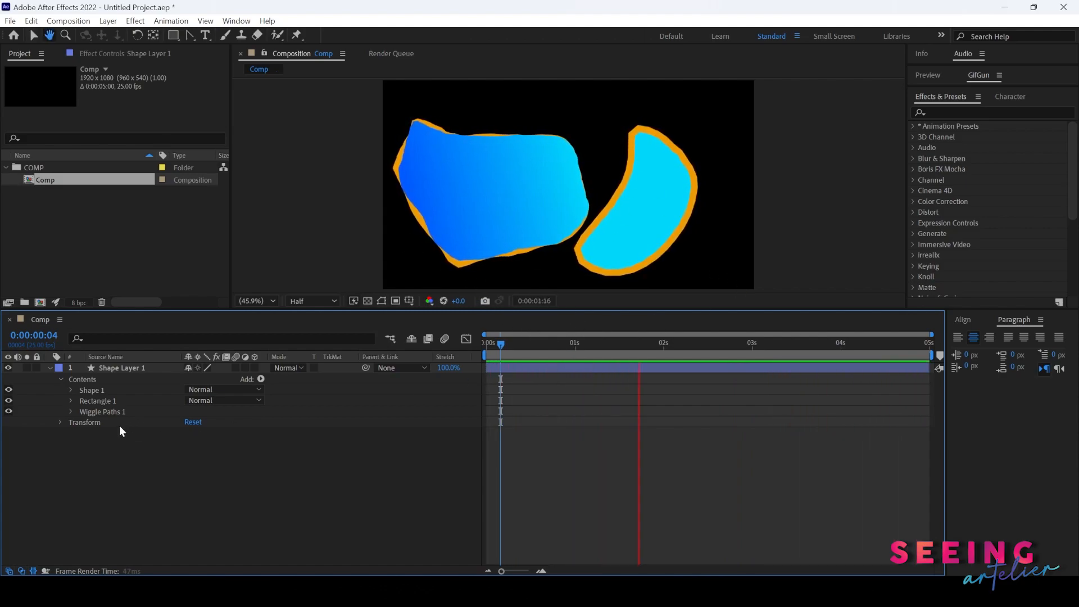
key(space)
Move Wiggle Paths 1 between Shape 1 and Rectangle 1 to preview it there, and delete the operation
drag(97, 410, 122, 397)
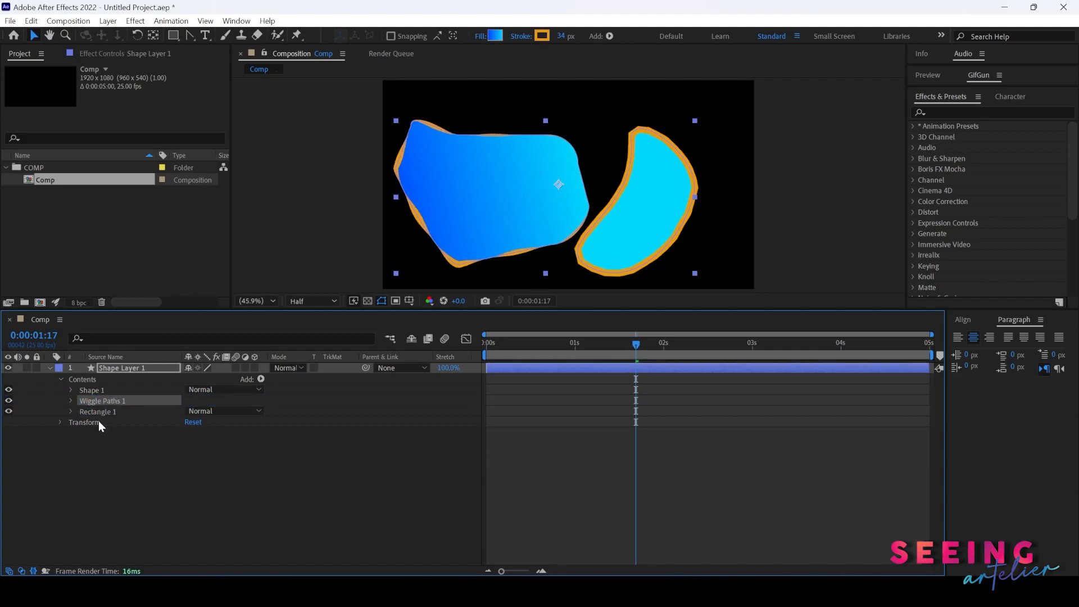
click(83, 390)
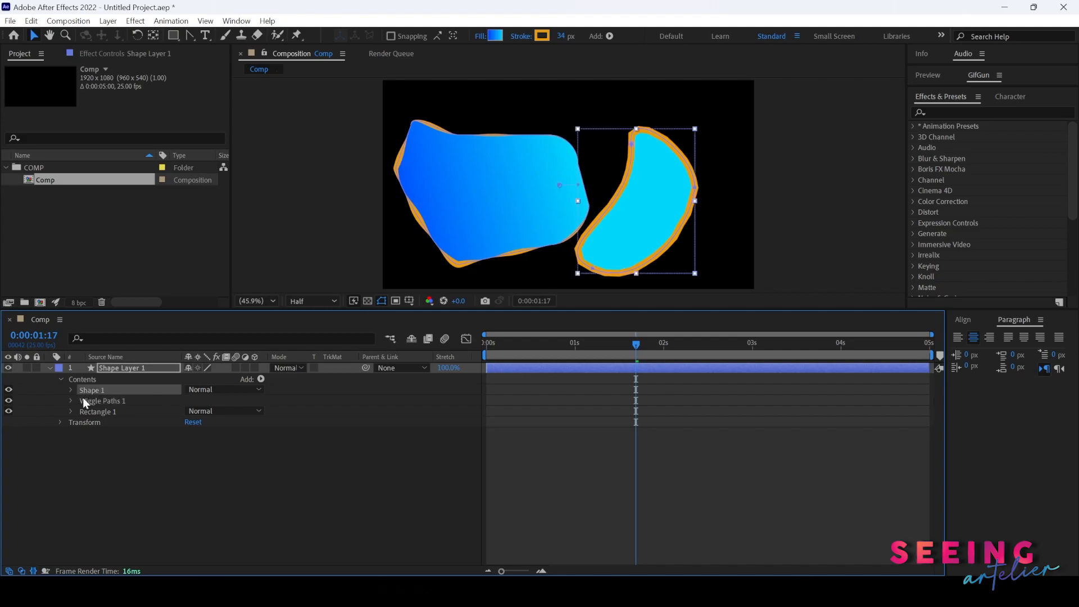
click(83, 400)
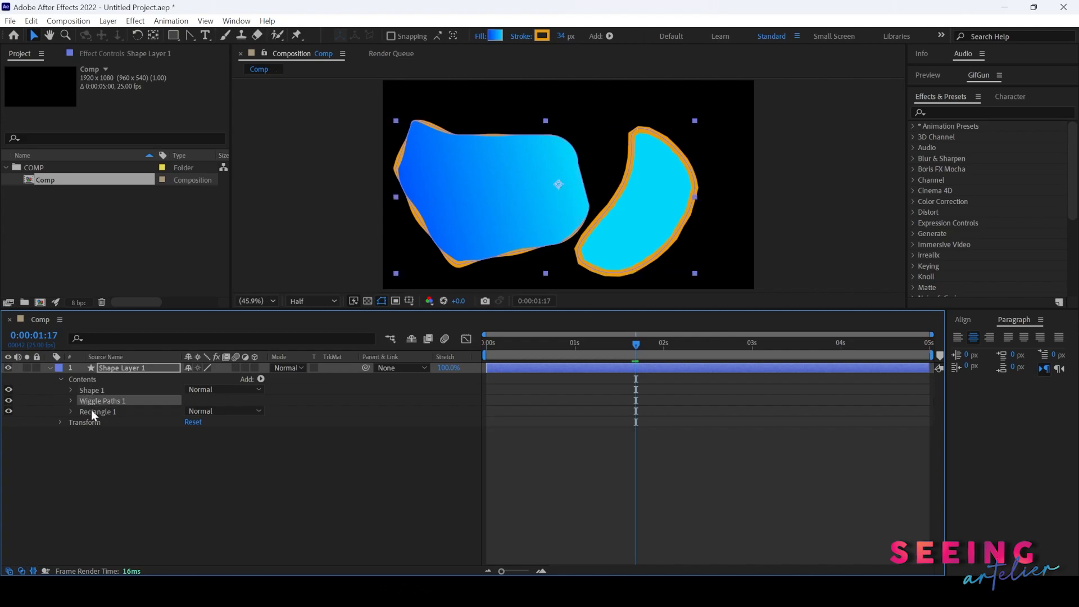
click(91, 410)
key(Home)
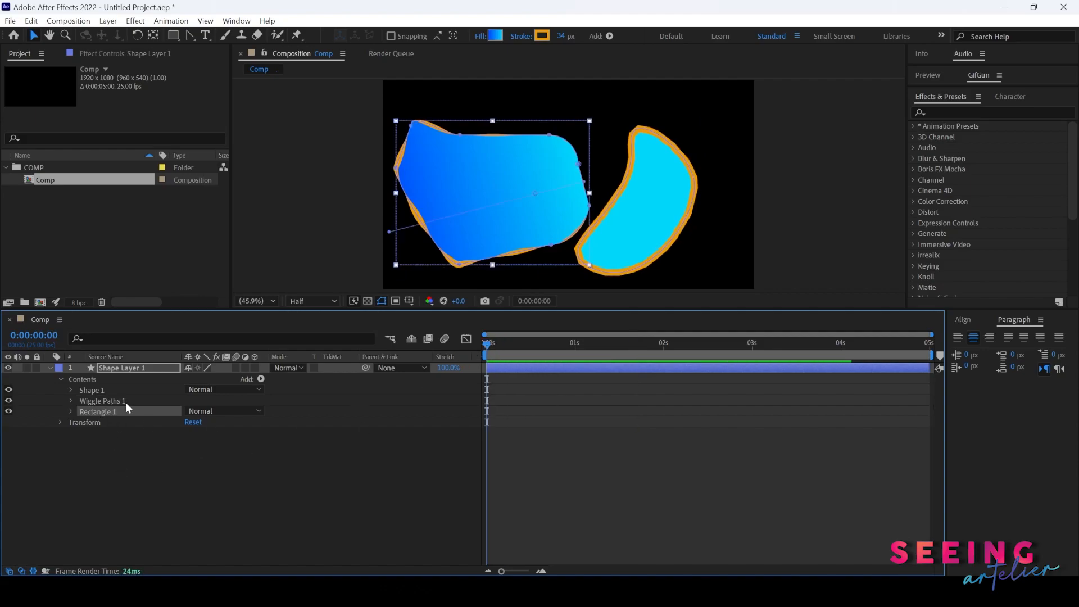
key(space)
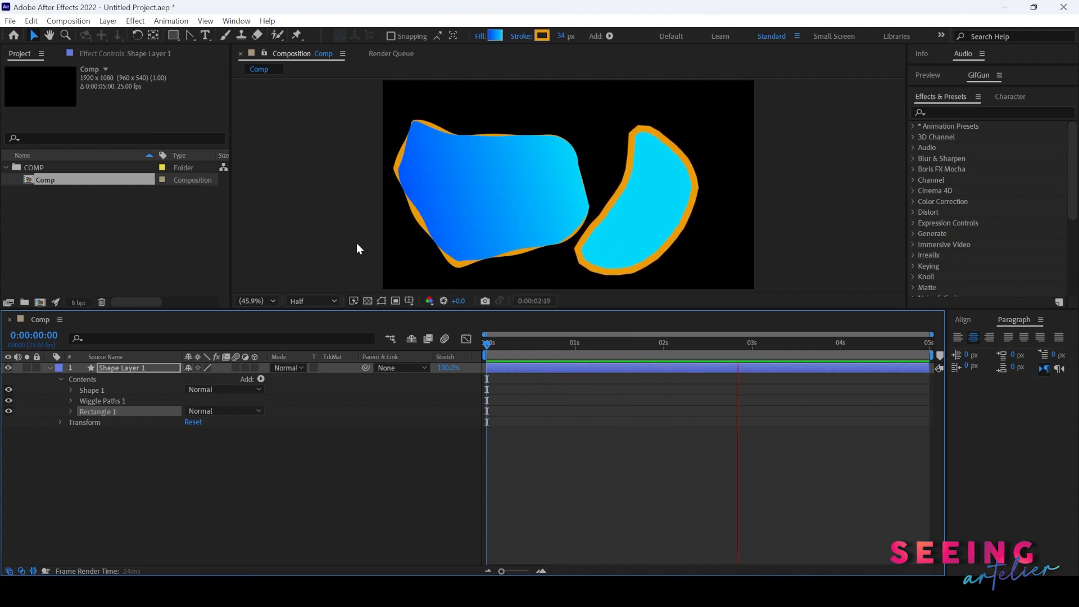
key(space)
click(111, 401)
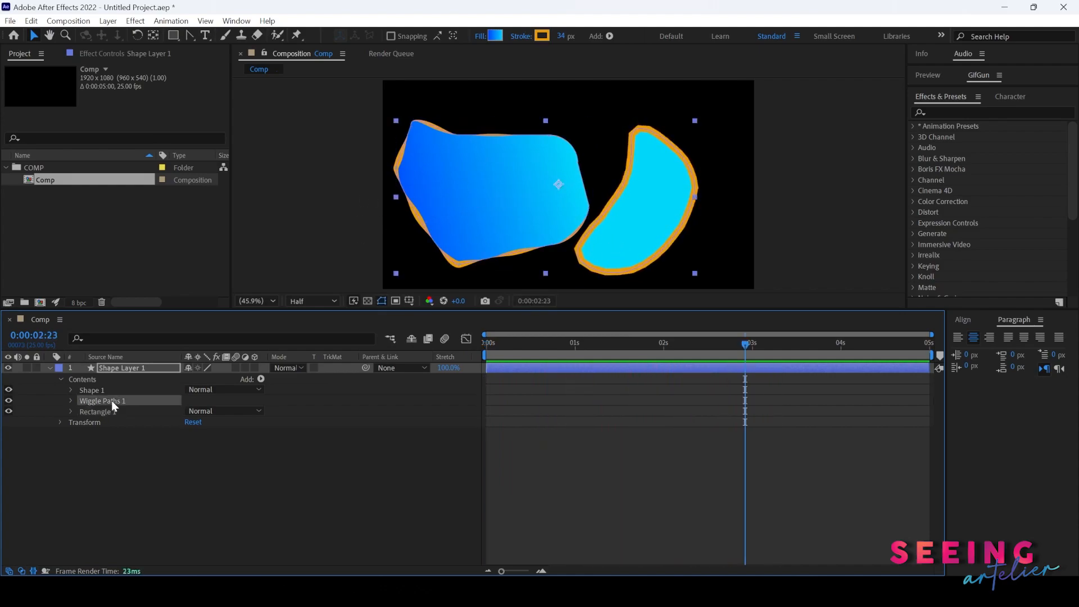
key(Delete)
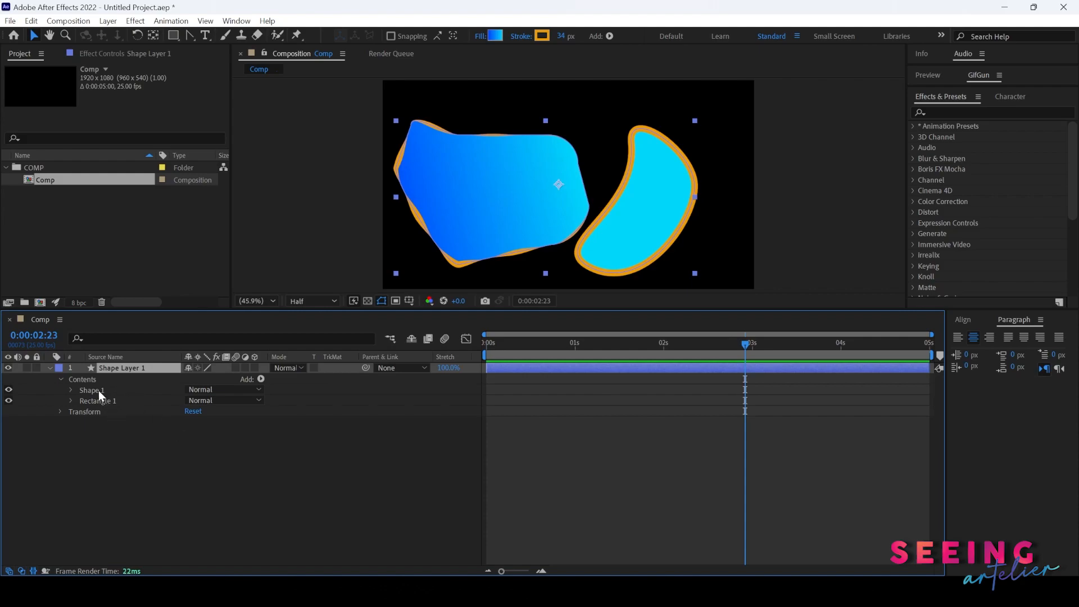
Delete Rectangle 1 from the shape layer and expand the layer's Transform properties
click(104, 404)
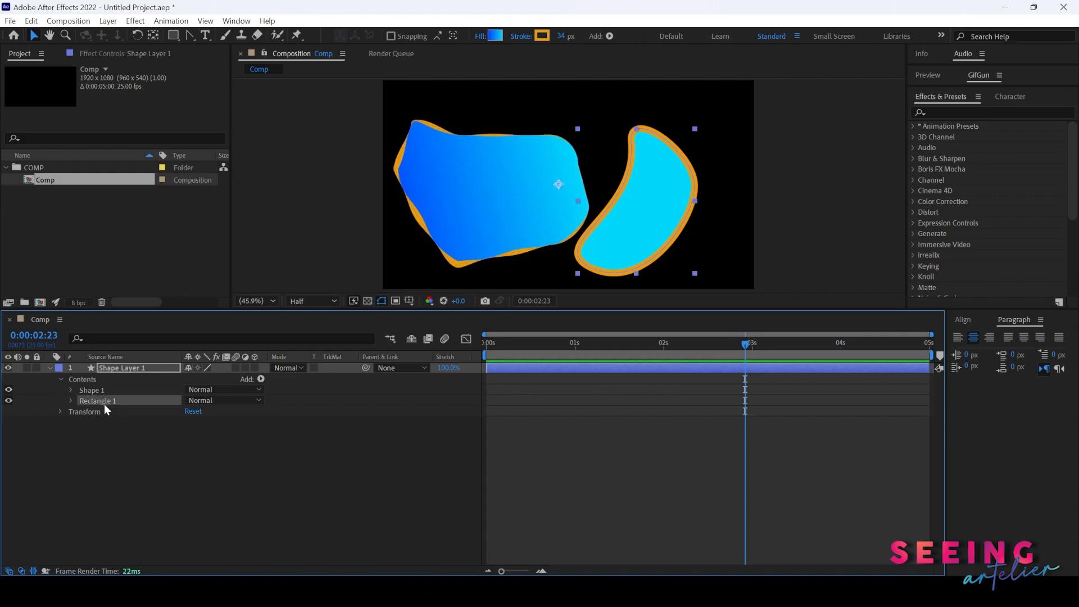
key(Delete)
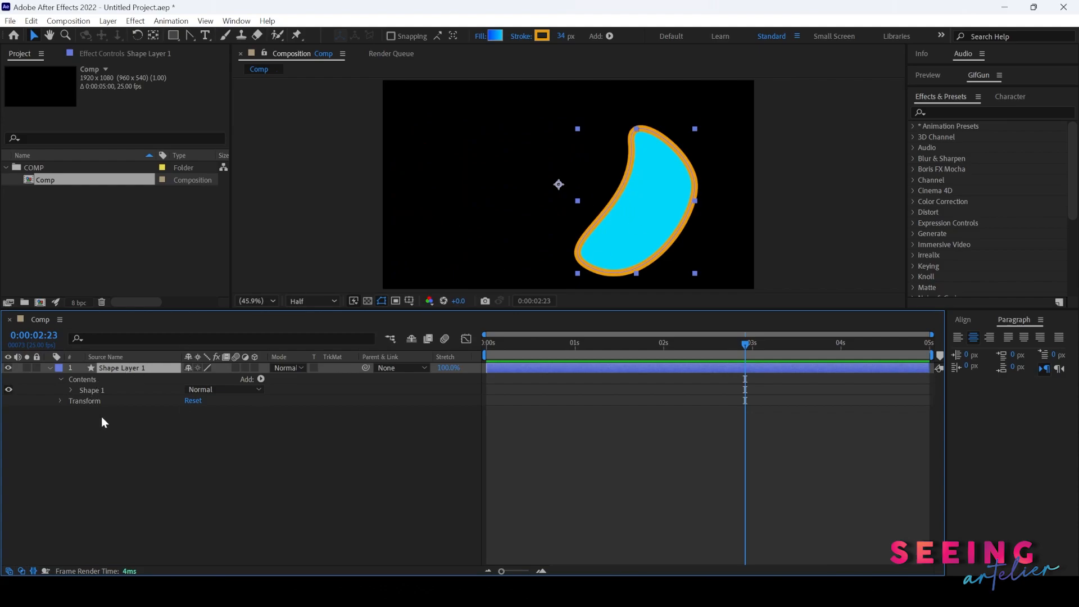
click(61, 401)
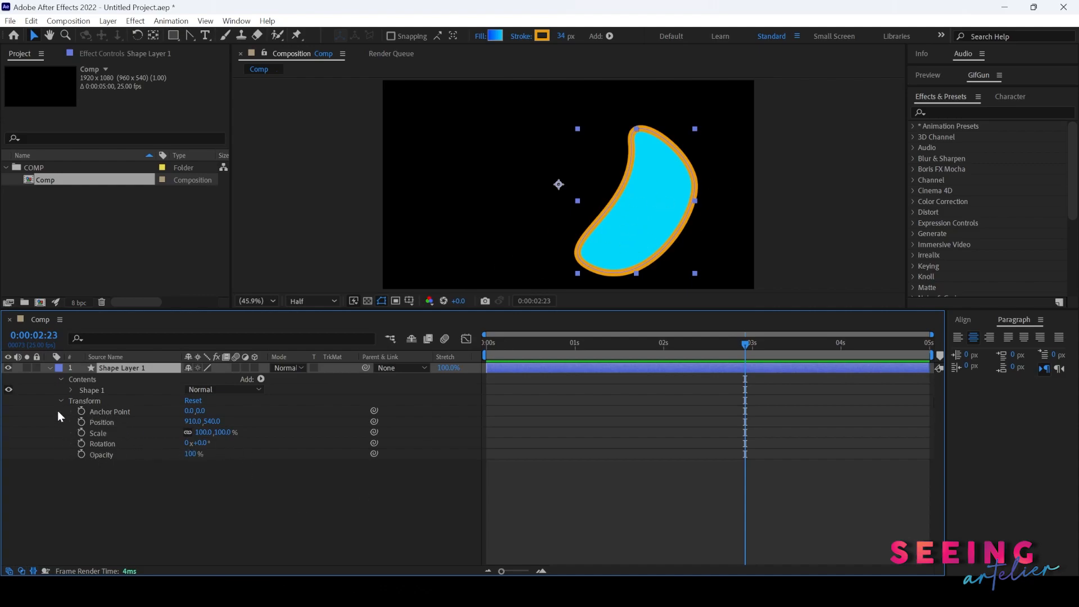
Try rotating the shape layer to 26° around its off-centre anchor point, and undo the rotation
drag(205, 445, 542, 201)
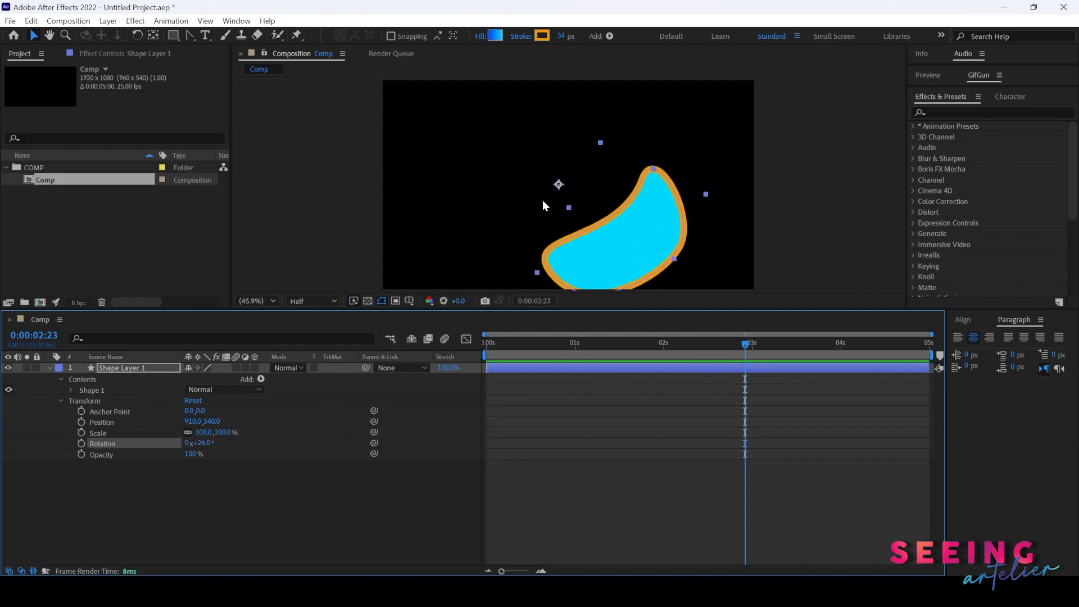
key(ctrl+z)
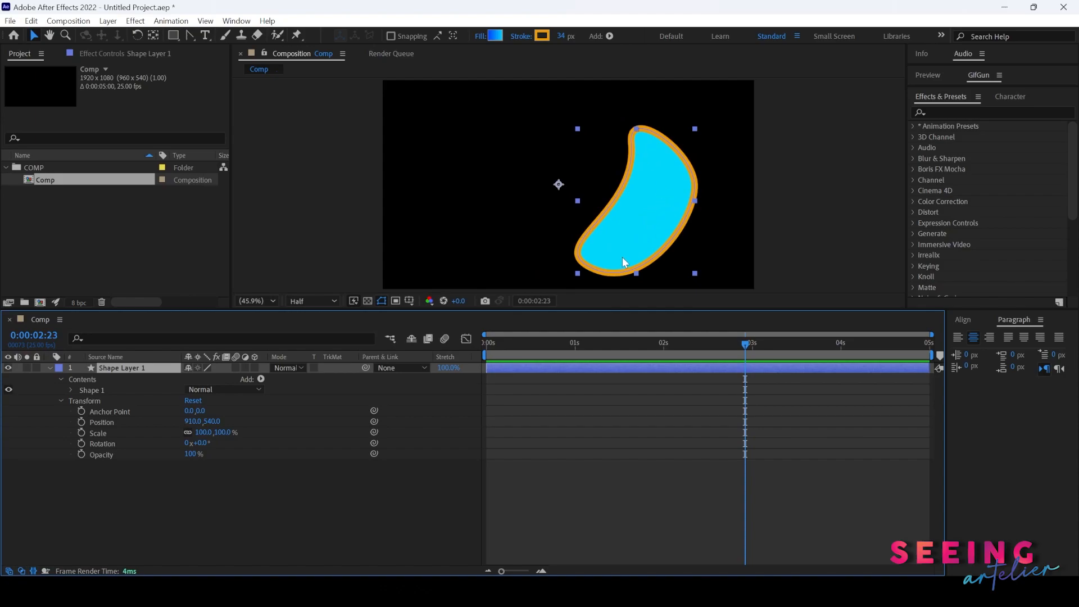
Centre the anchor point in Shape Layer 1's content and rotate the layer to 93°
right_click(120, 367)
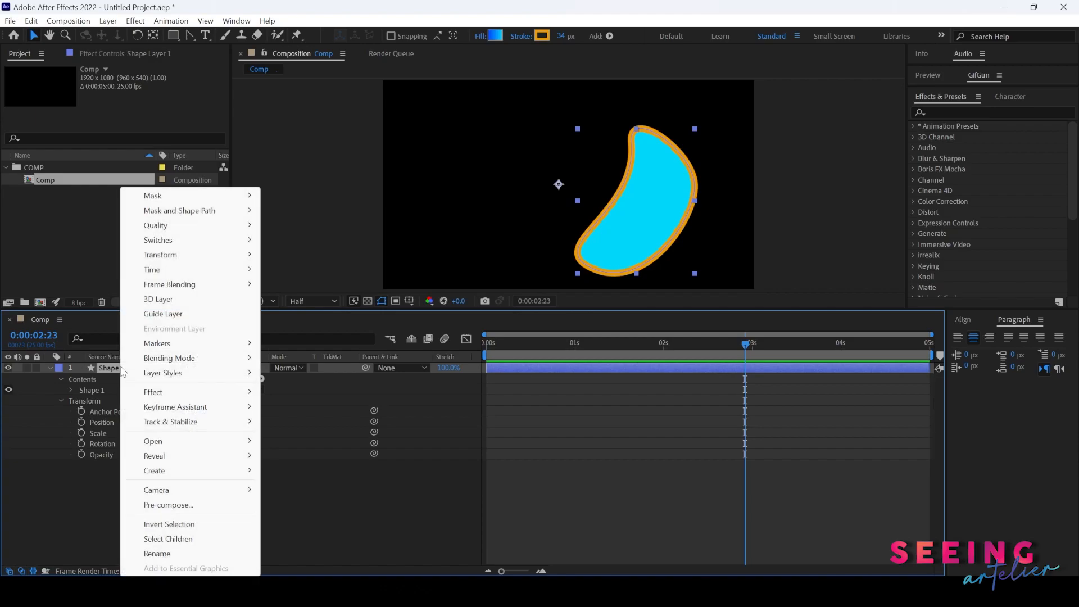
mouse_move(231, 256)
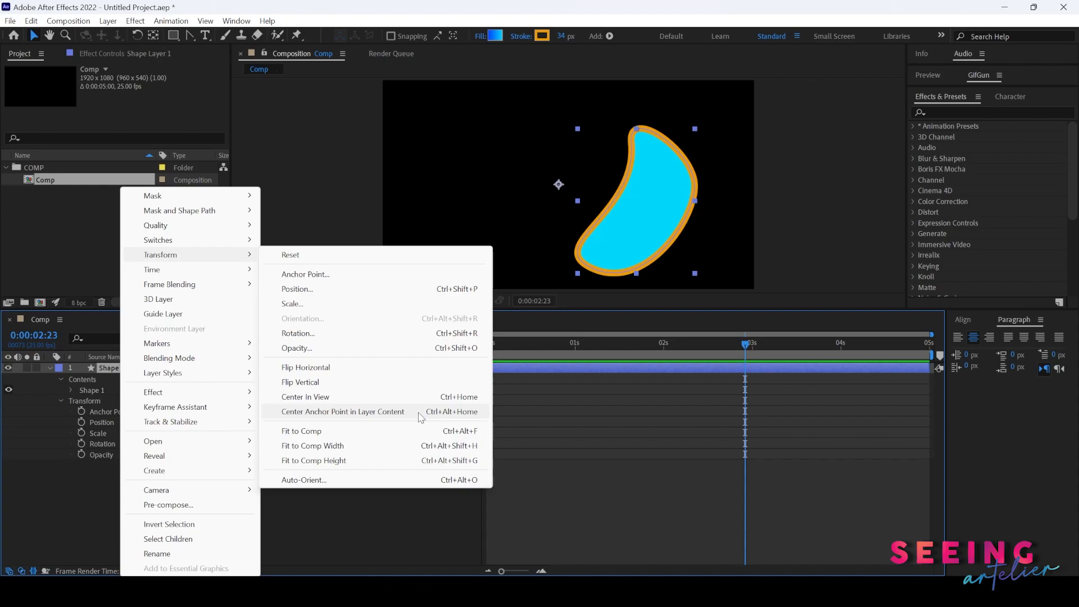
click(343, 412)
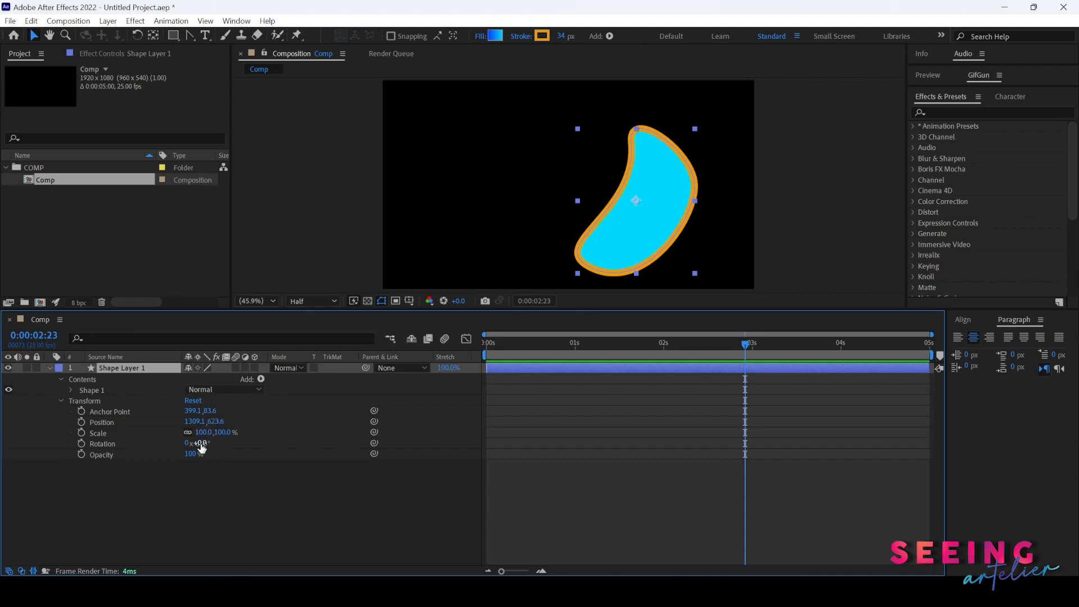
drag(197, 447, 267, 437)
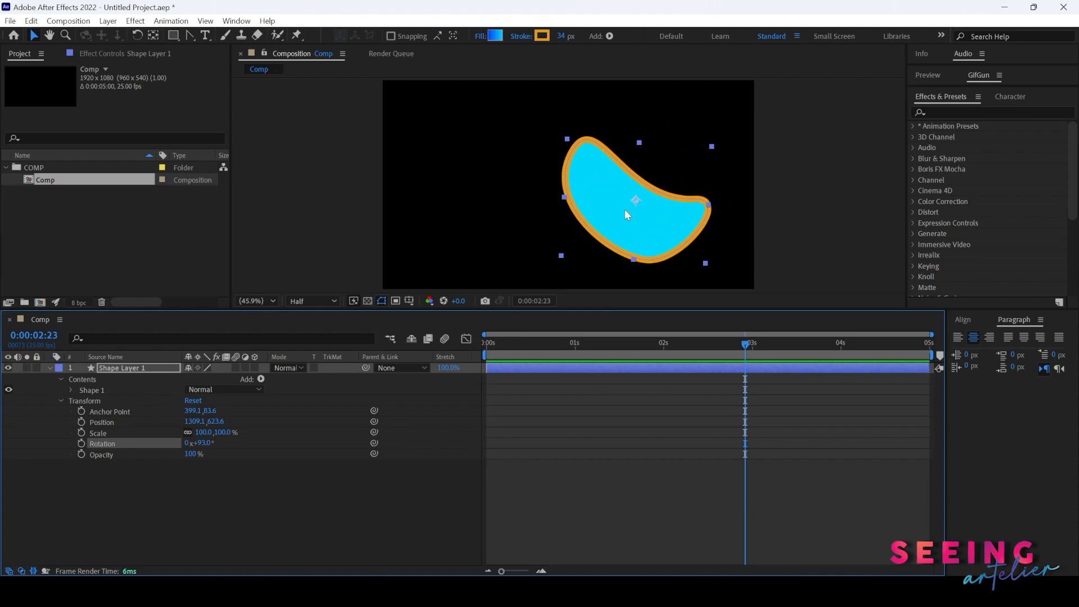
Try moving the anchor point with the Pan Behind tool, without and with snapping, and return it to the shape's centre with snapping off
click(153, 37)
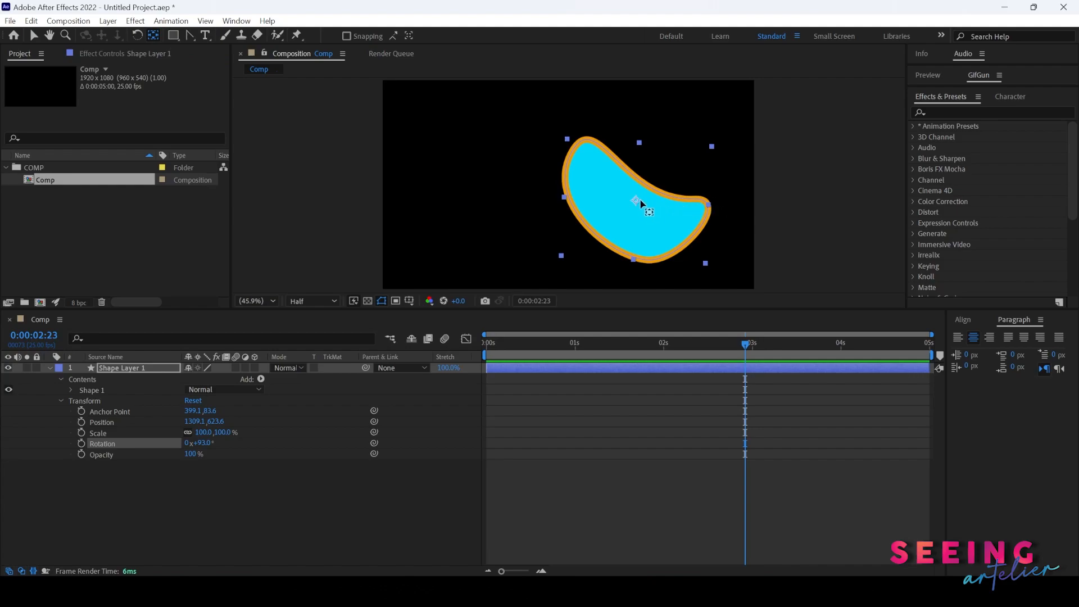
drag(637, 201, 629, 208)
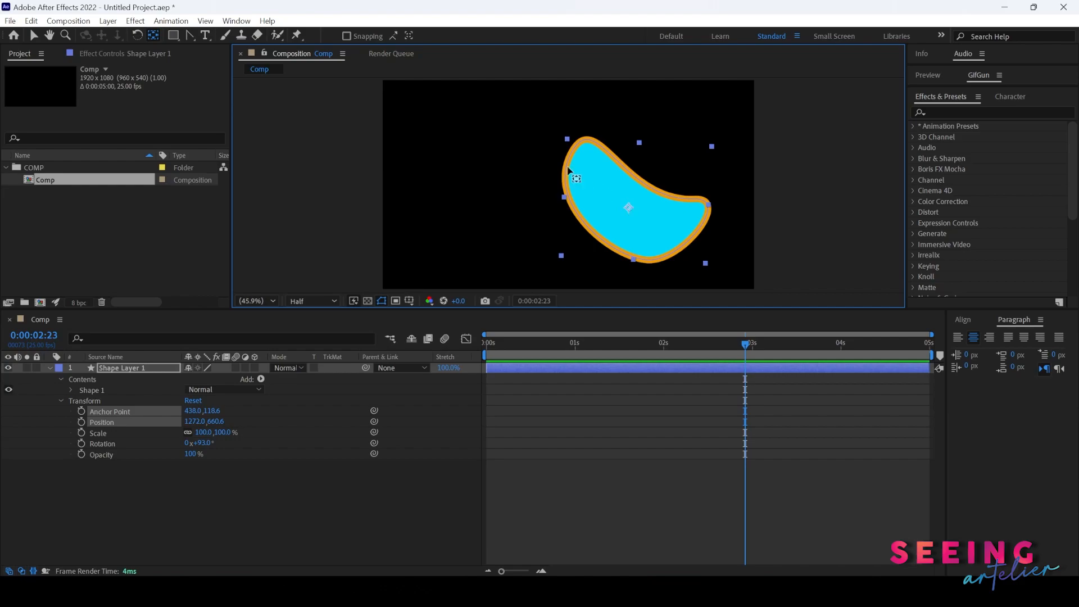
click(346, 36)
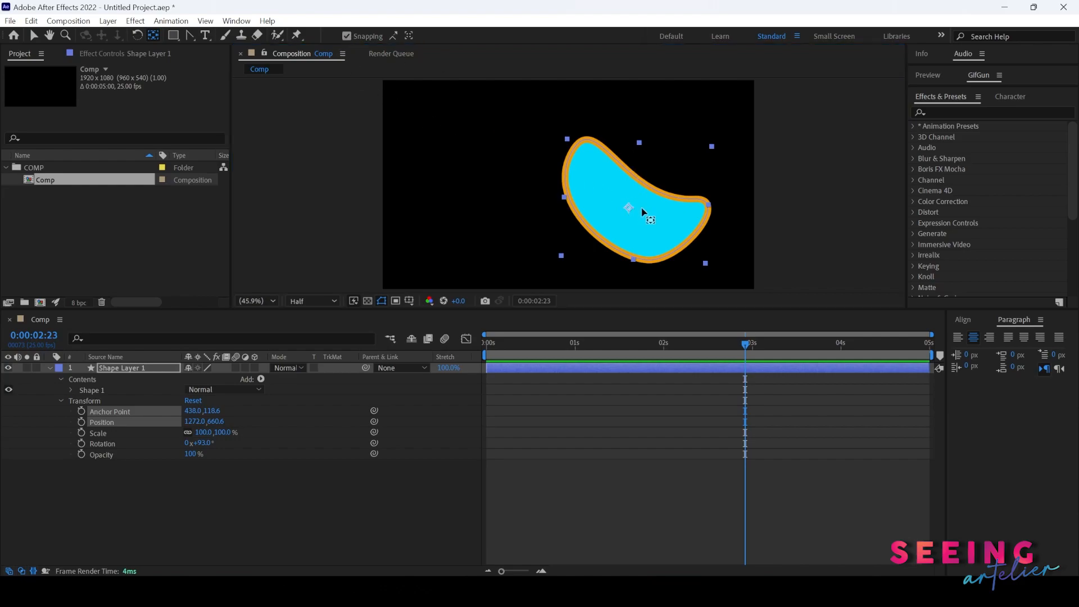
drag(629, 210, 657, 217)
key(ctrl+z)
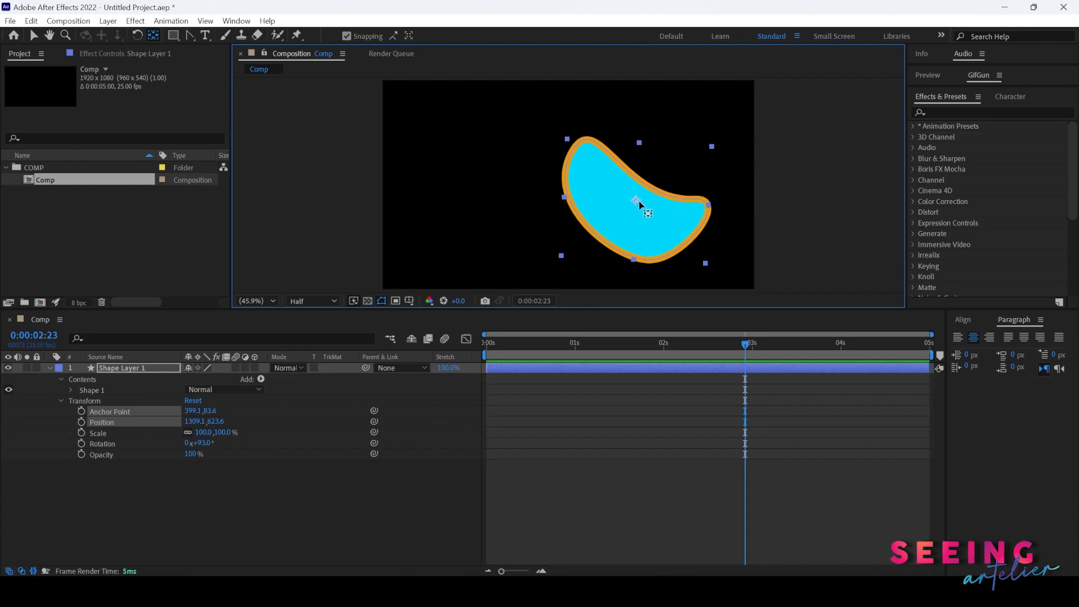
click(347, 38)
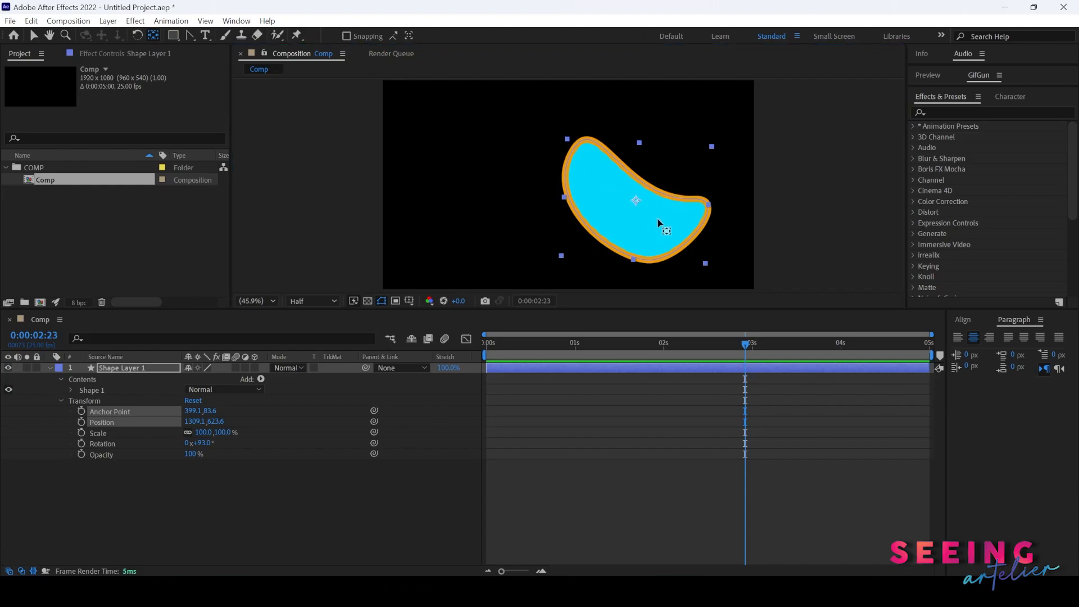
Move the anchor point slightly down and left within the shape, to about 454, 139, and set the layer's rotation to 27°
click(636, 203)
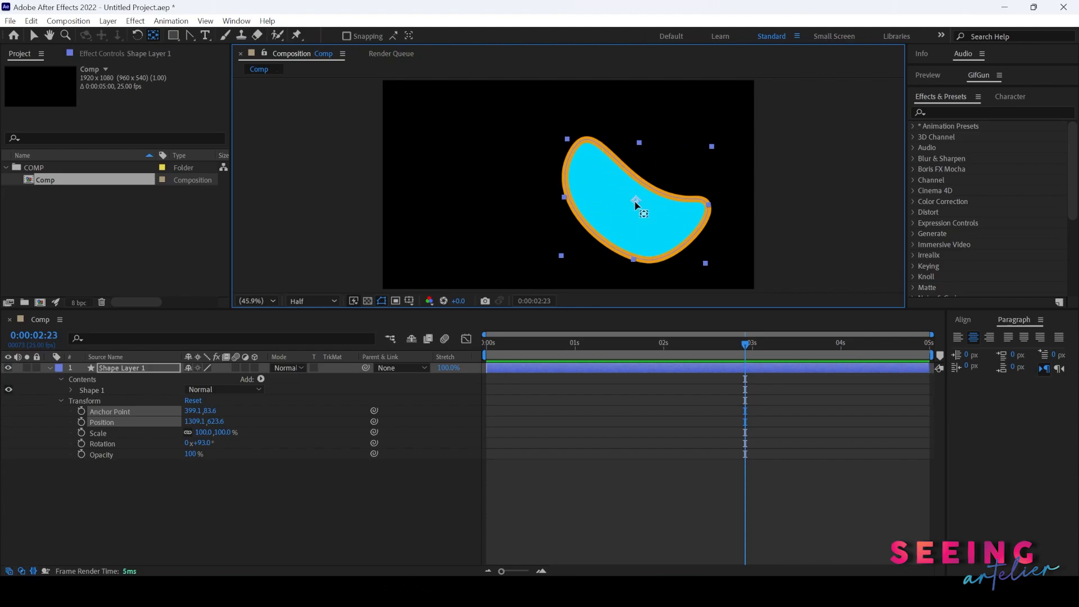
drag(637, 204, 626, 214)
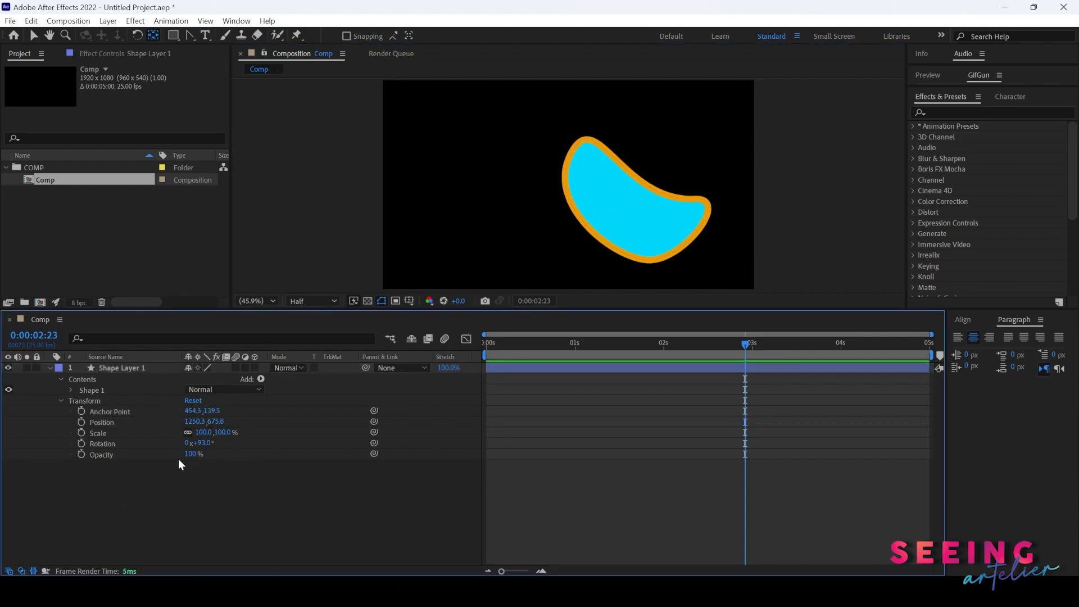
drag(203, 443, 253, 443)
drag(349, 442, 285, 410)
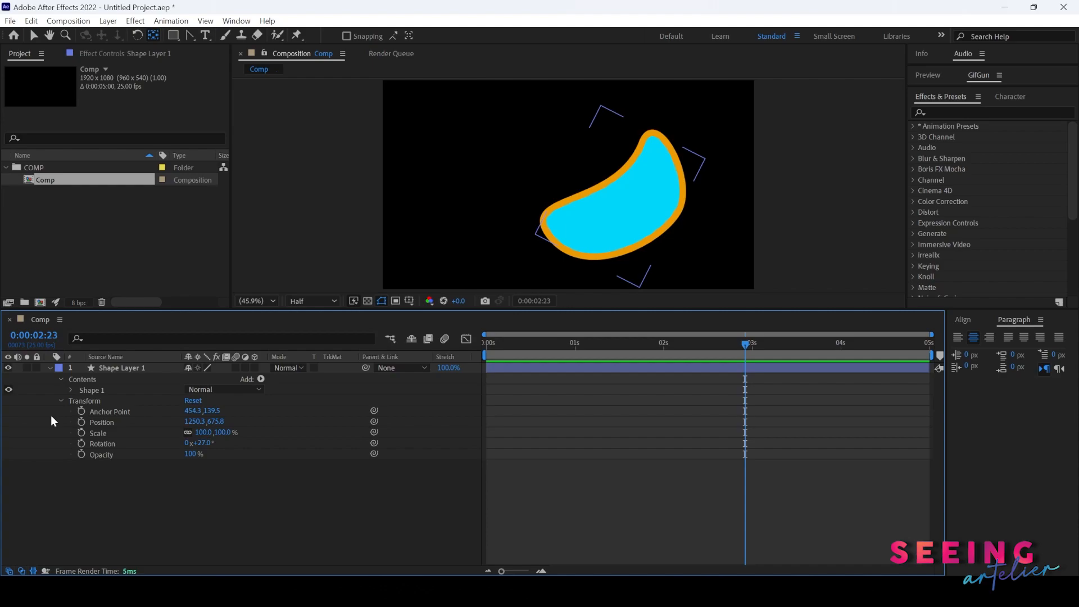
Open the choices of shapes, paints and path operations that can be added to the shape layer
click(261, 379)
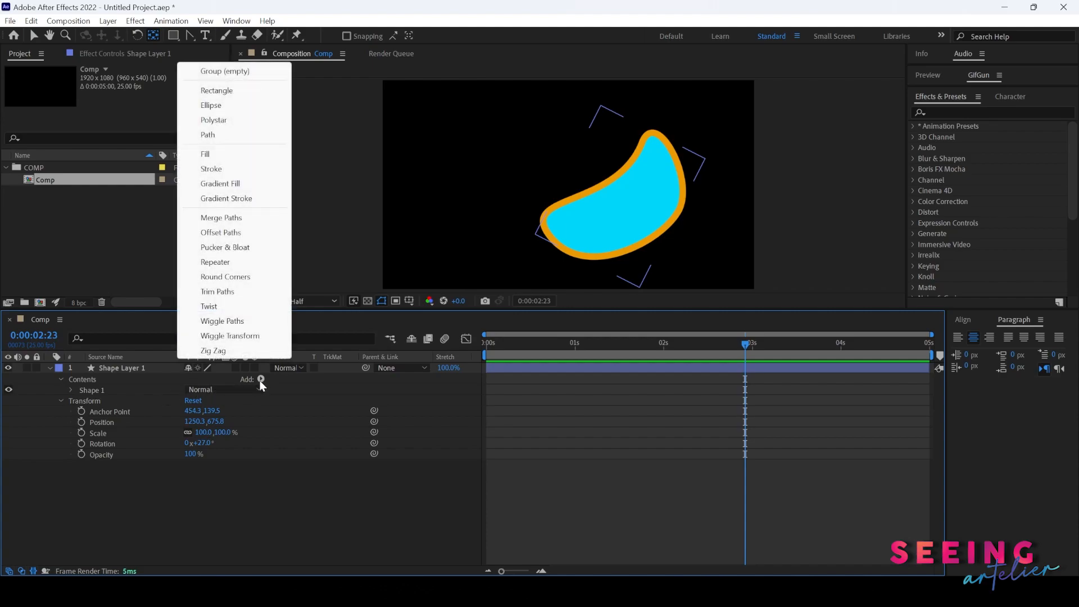